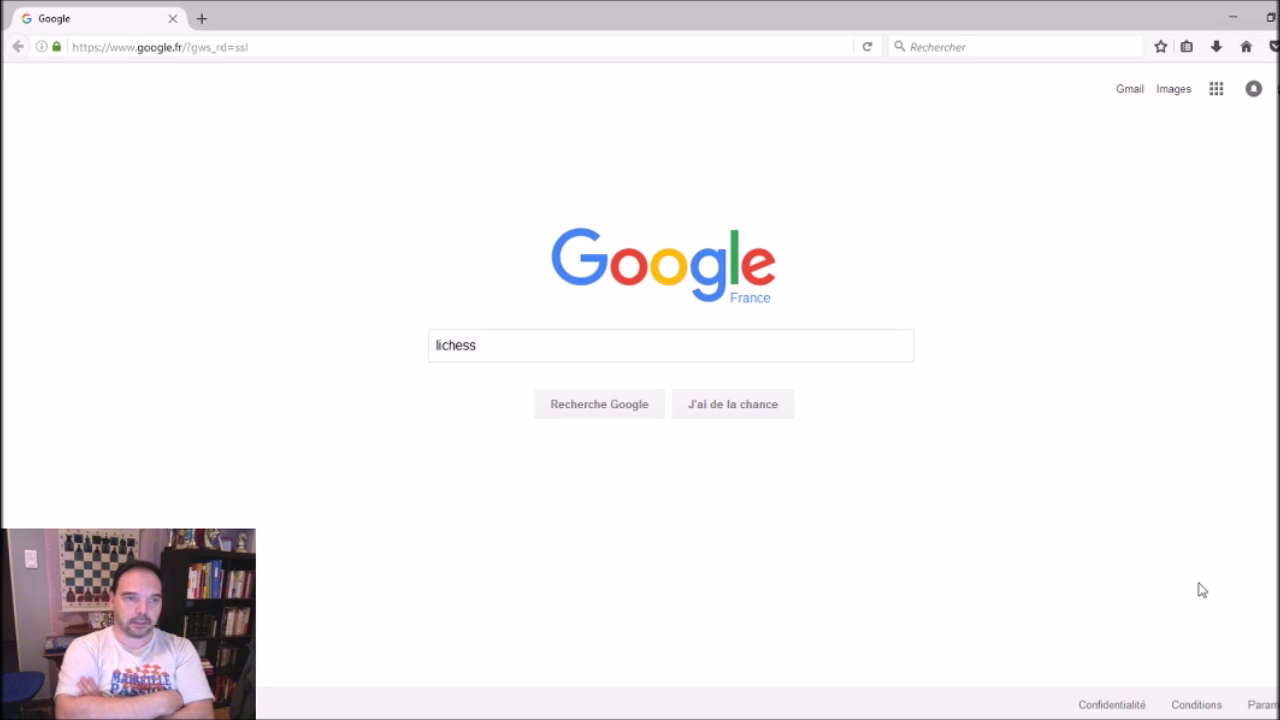
Search Google for 'lichess'
left_click(491, 348)
key("Return")
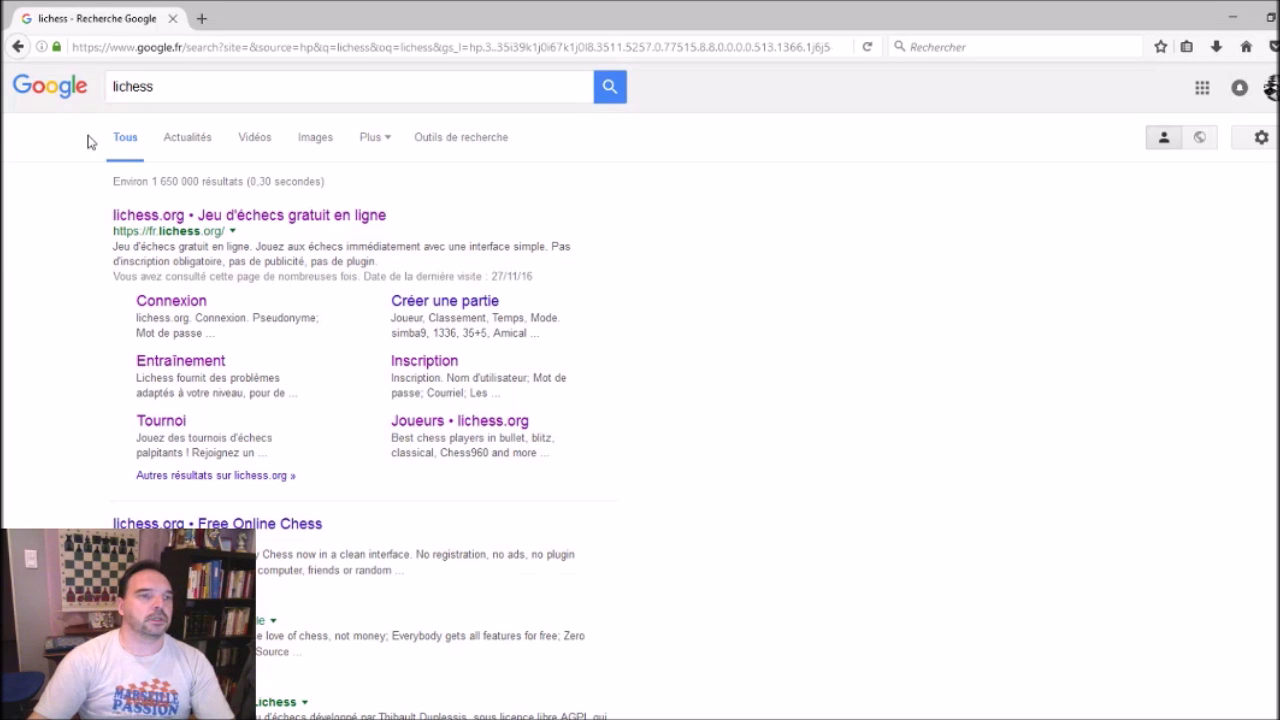
Open lichess.org, go to your own profile, and scroll to the recent blitz games list
left_click(288, 222)
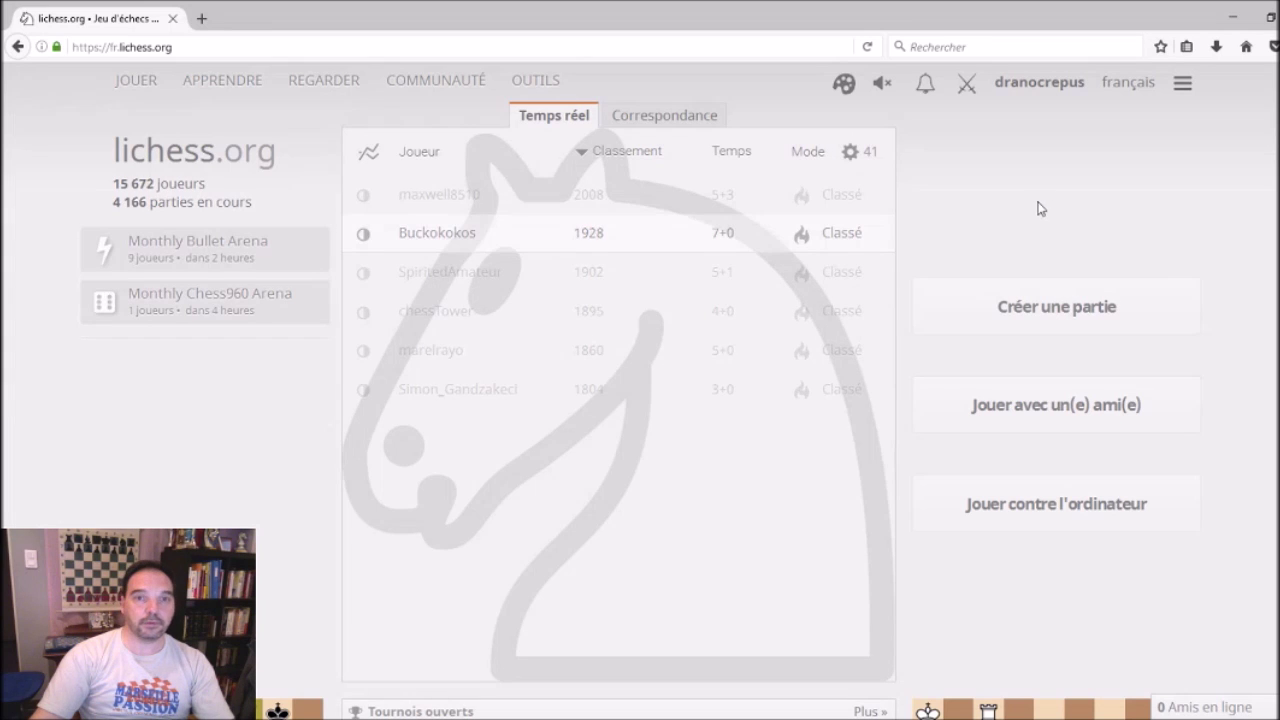
left_click(1050, 88)
left_click(982, 109)
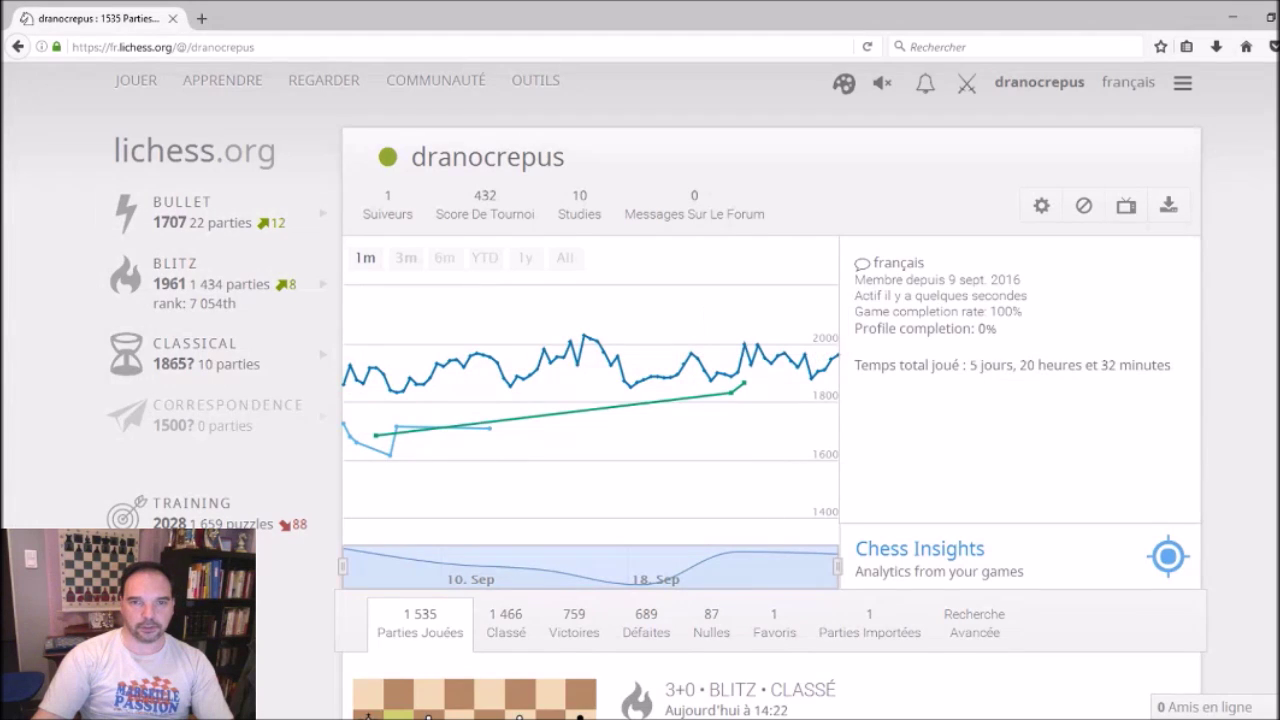
scroll(770, 400, "down", 20)
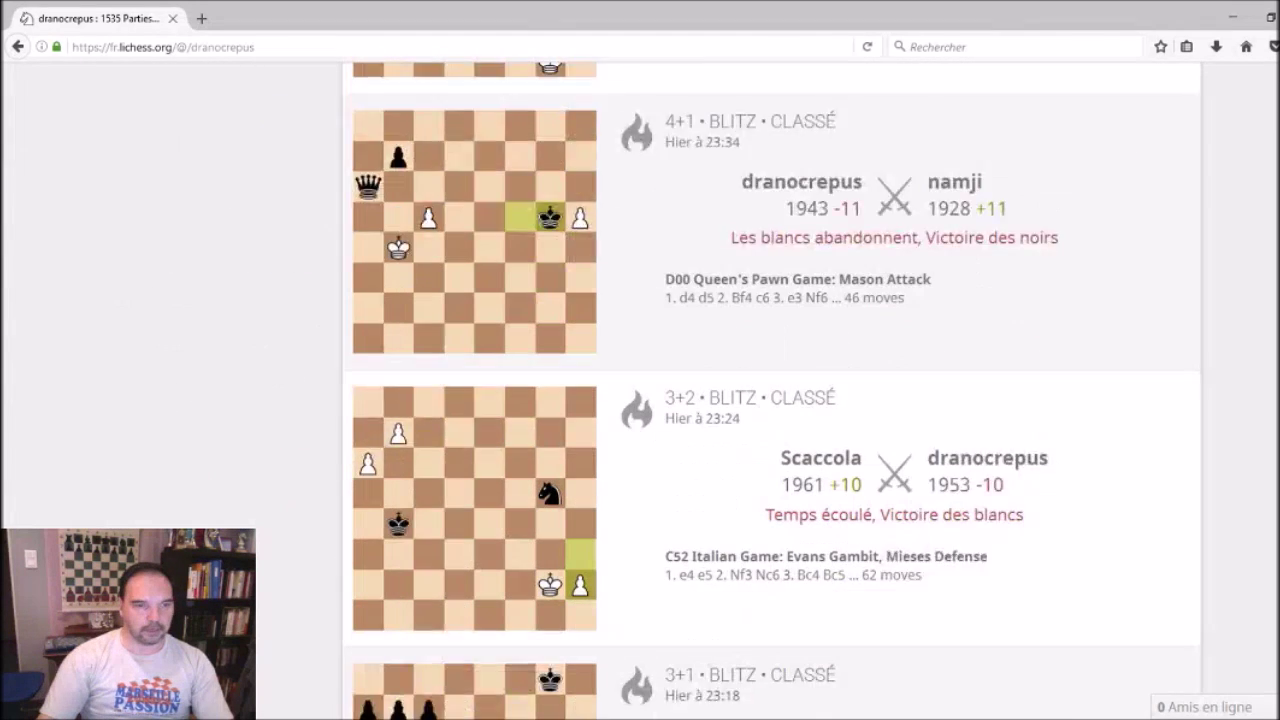
scroll(770, 400, "down", 4)
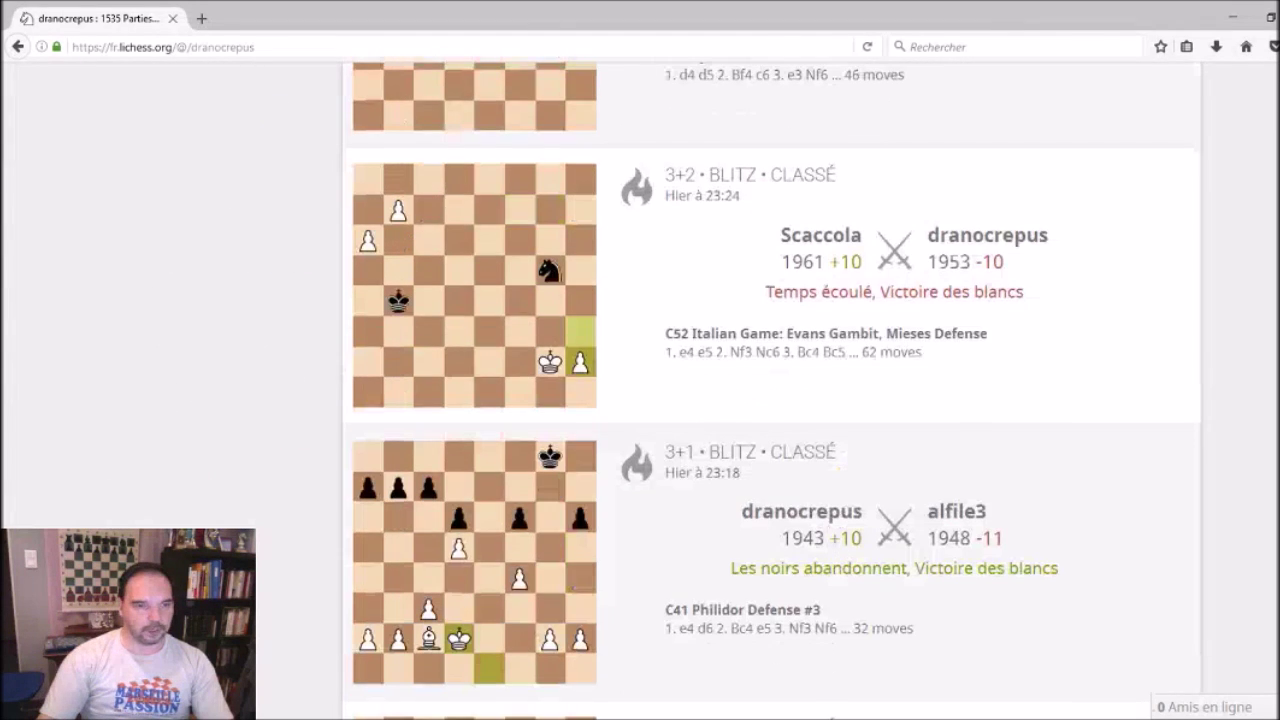
Open the 3+1 blitz C41 Philidor Defense game from the profile's game list
left_click(858, 537)
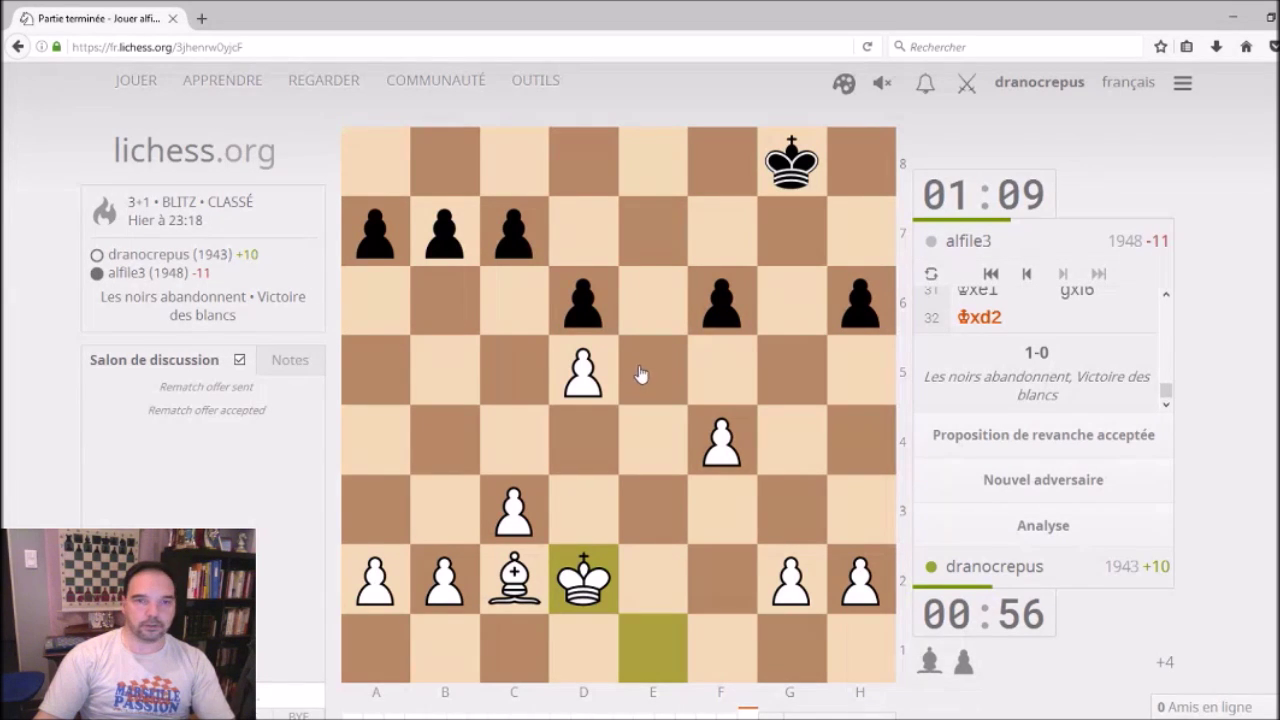
mouse_move(155, 266)
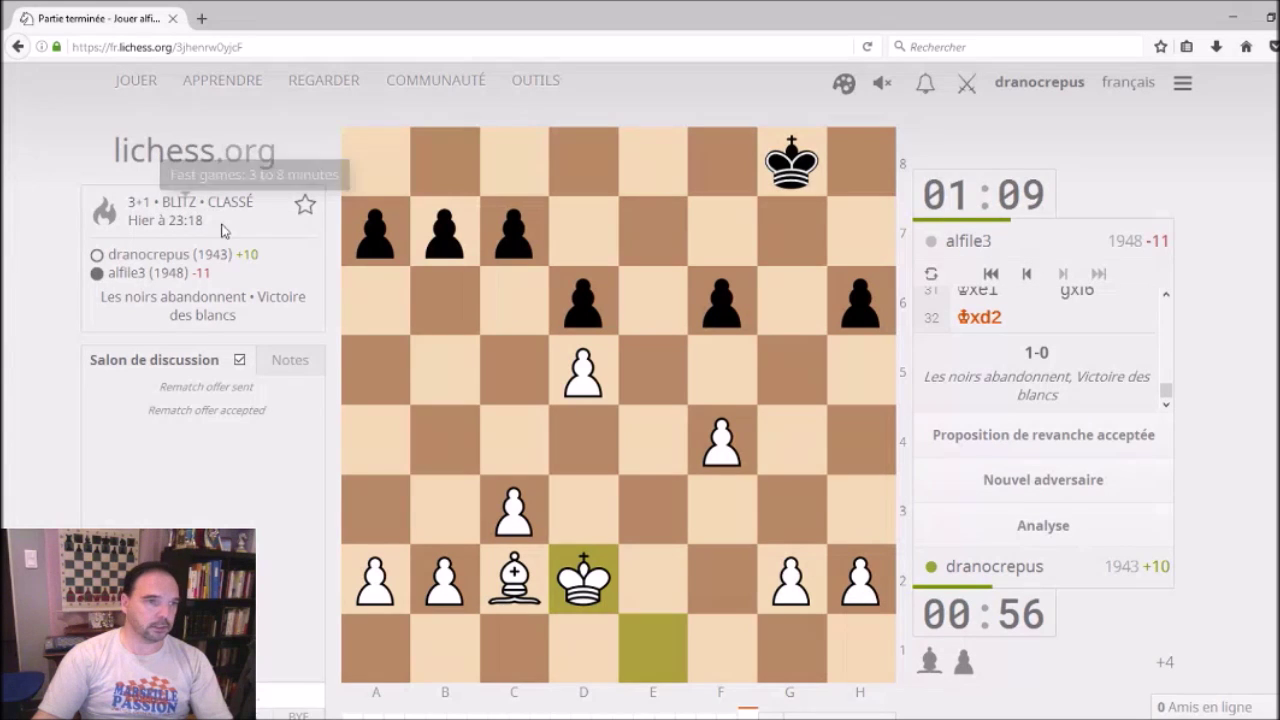
scroll(640, 390, "down", 1)
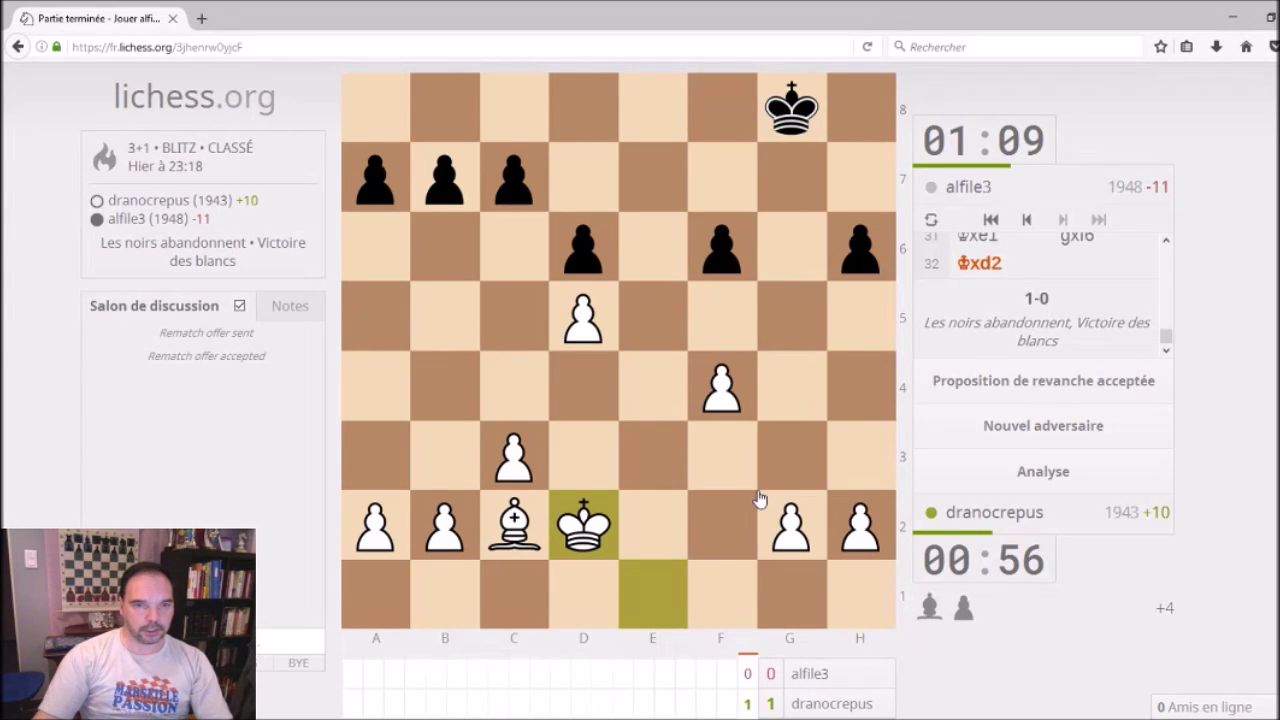
Open the finished game on the analysis board with Stockfish evaluation
left_click(1068, 474)
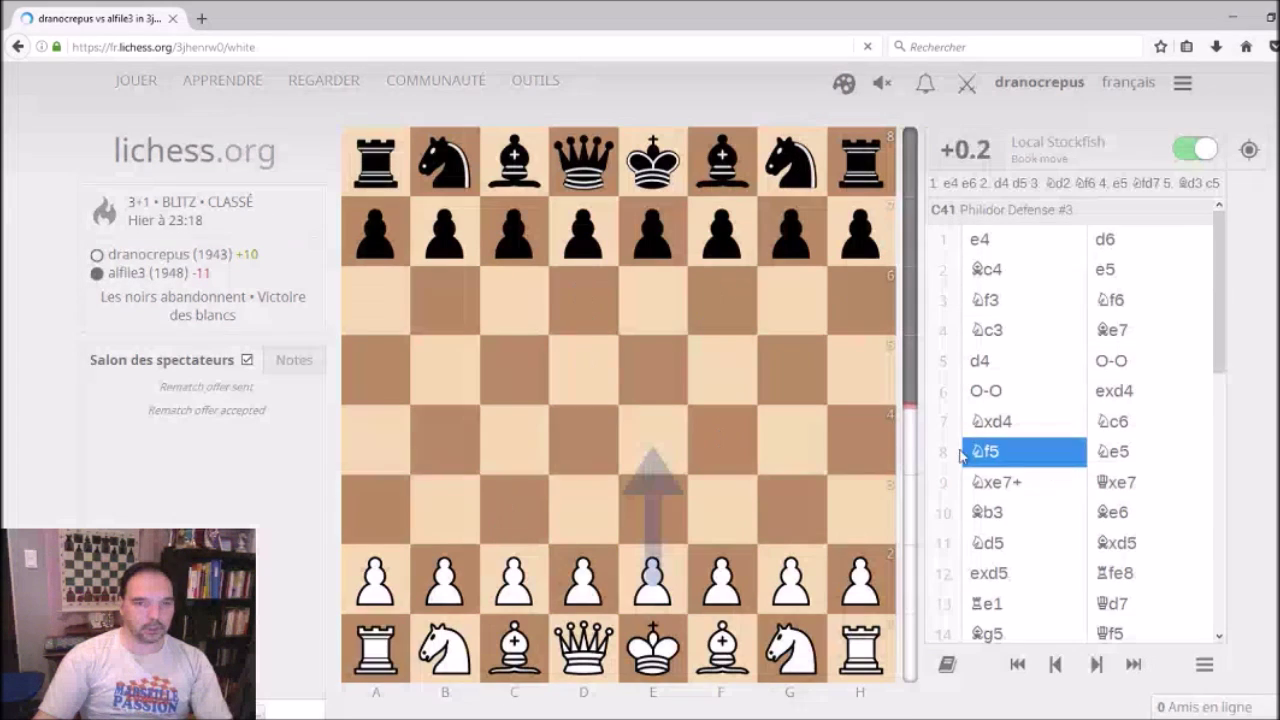
scroll(870, 469, "down", 2)
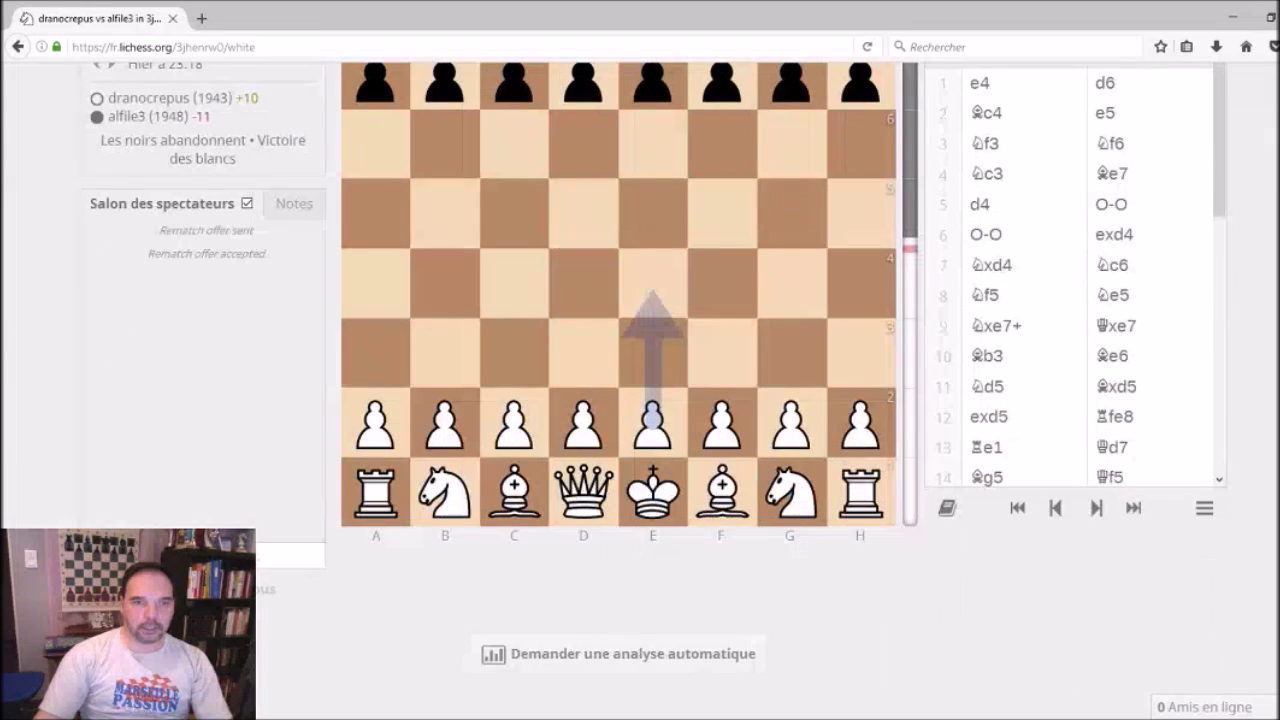
scroll(870, 469, "up", 2)
scroll(676, 389, "down", 1)
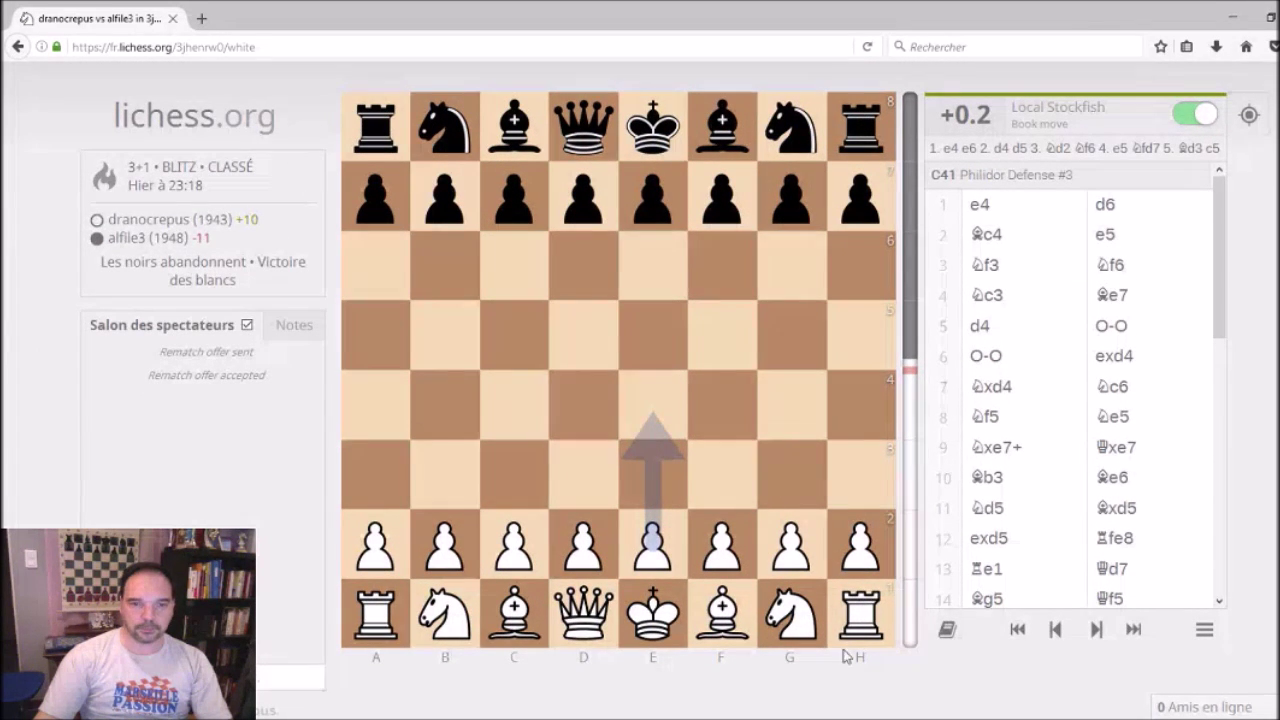
Toggle the opening explorer on and off, then scroll to the analysis request button
left_click(947, 633)
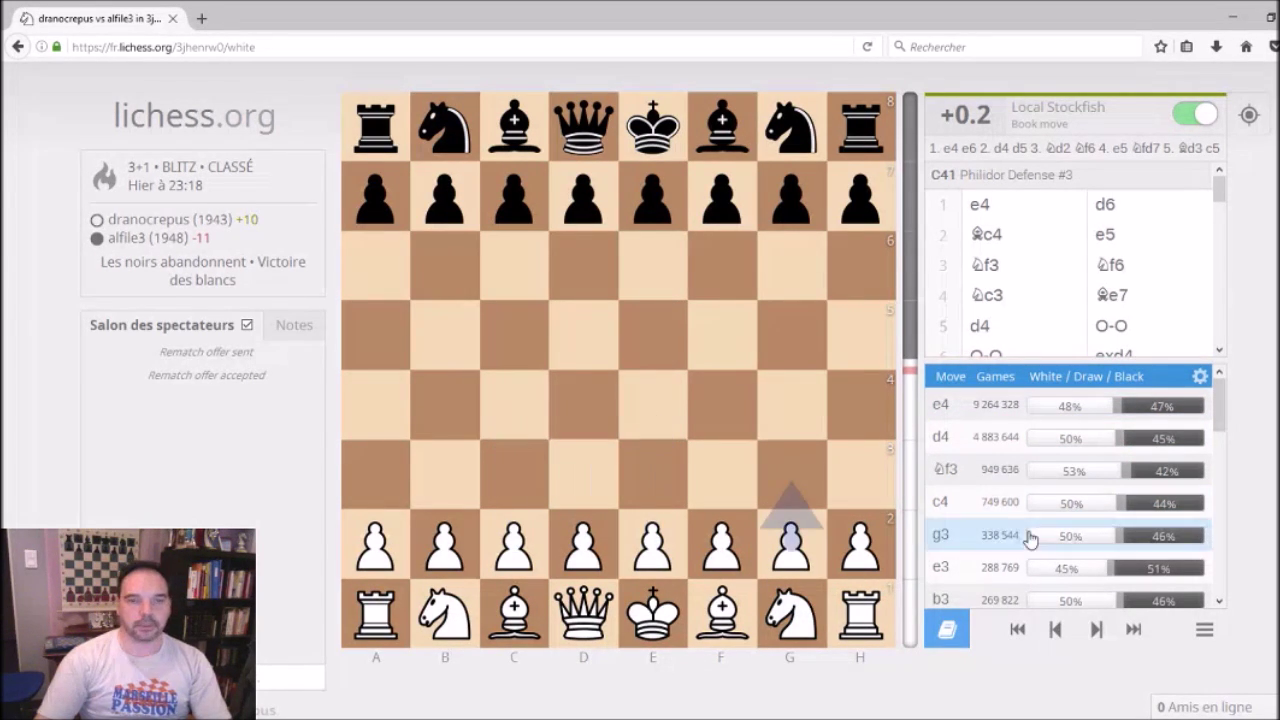
left_click(947, 630)
scroll(1240, 480, "down", 3)
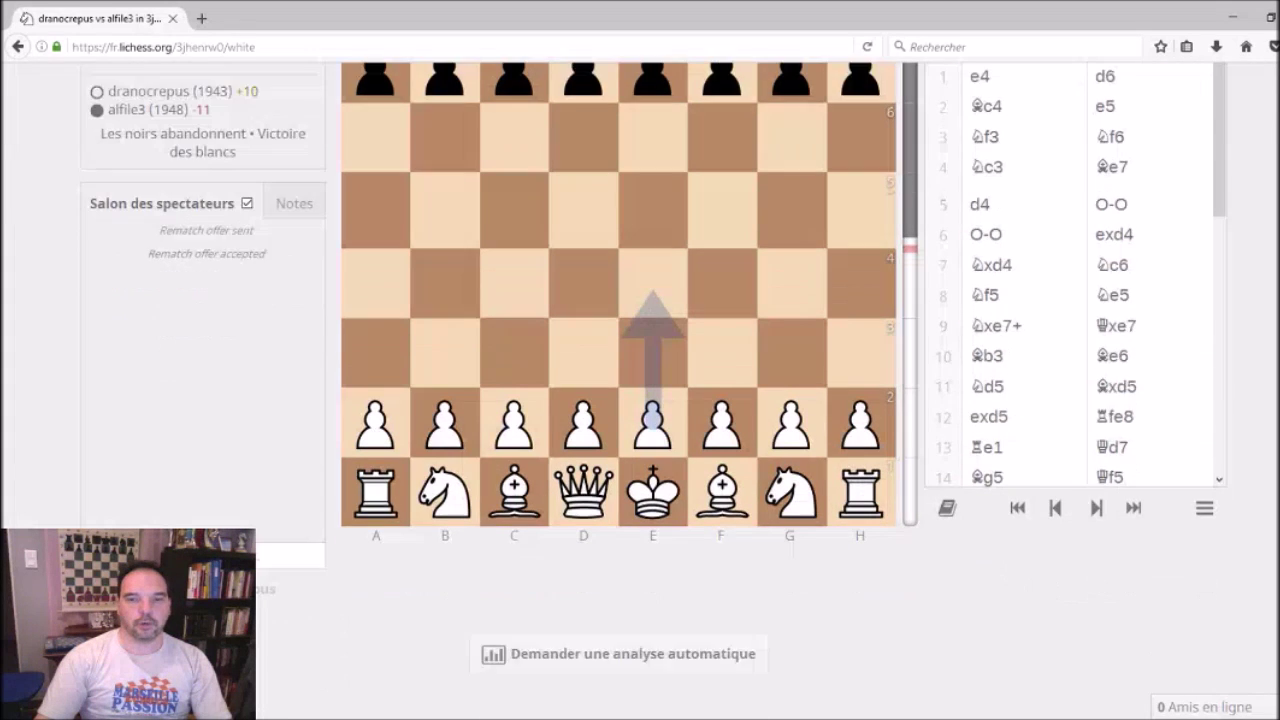
Request the server computer analysis ('Demander une analyse automatique') and wait for it
left_click(615, 610)
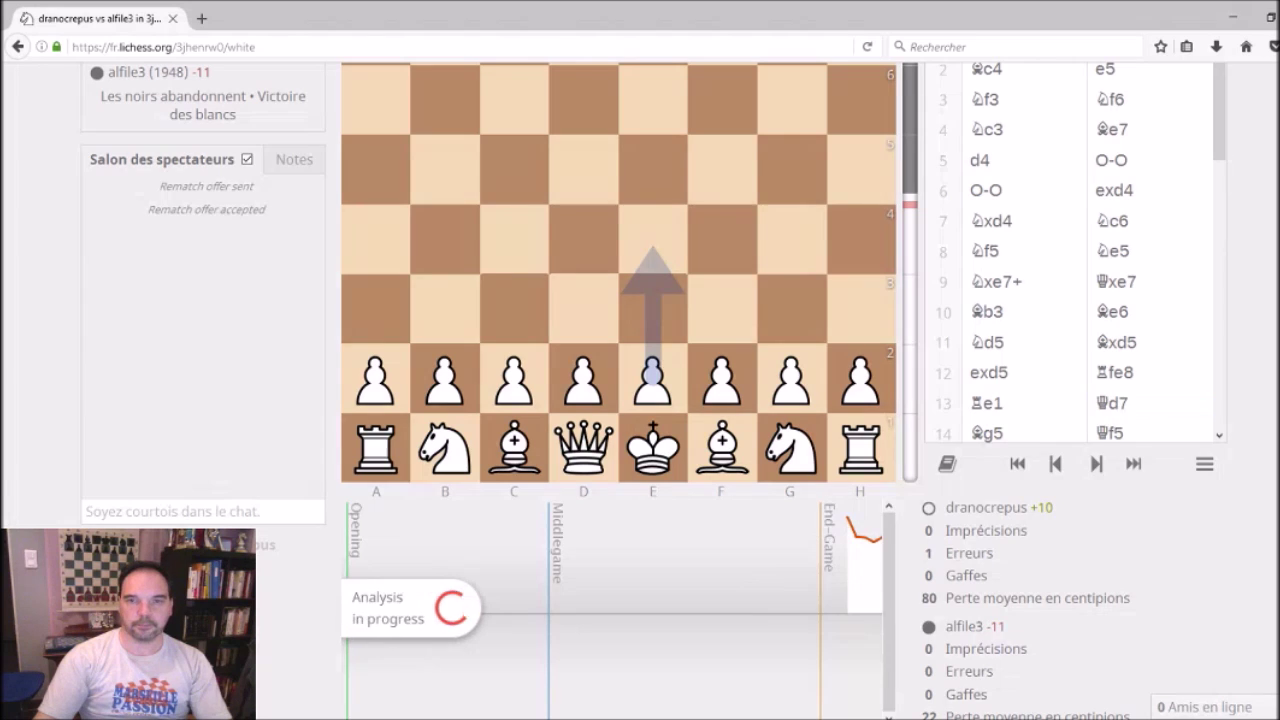
scroll(846, 520, "up", 4)
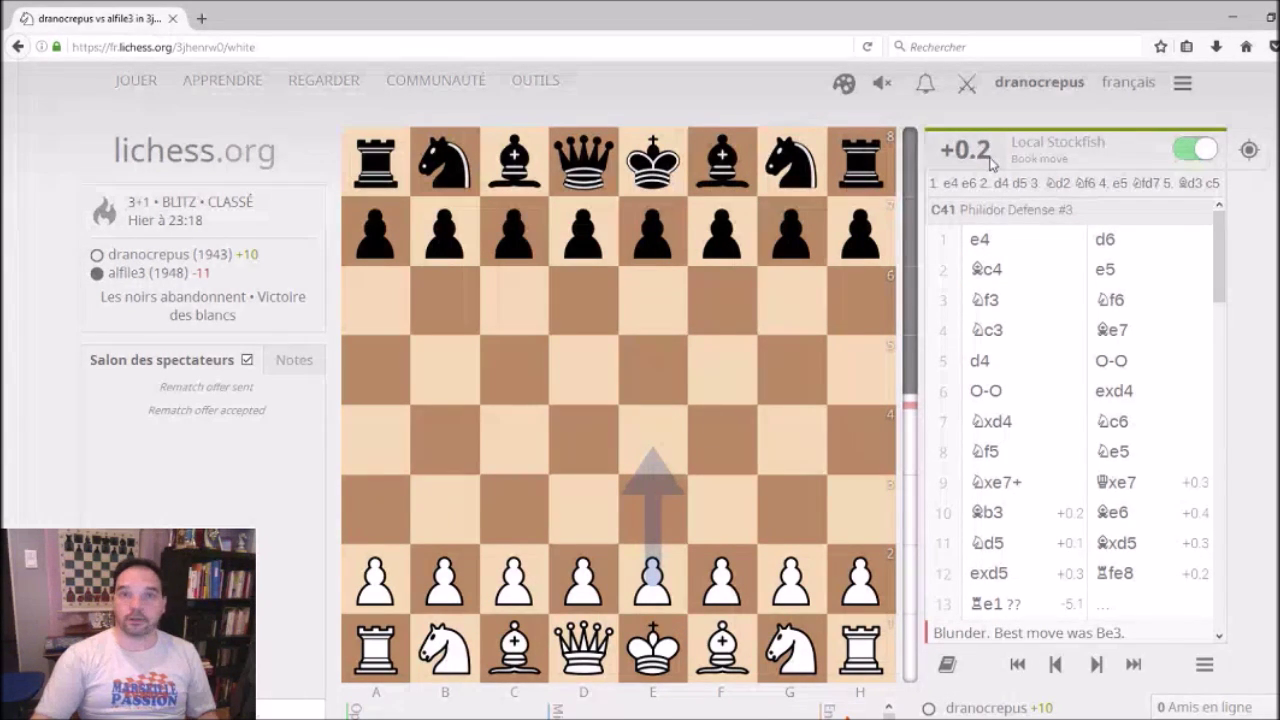
Scroll below the board to view the advantage chart and each player's error counts
scroll(1222, 260, "down", 2)
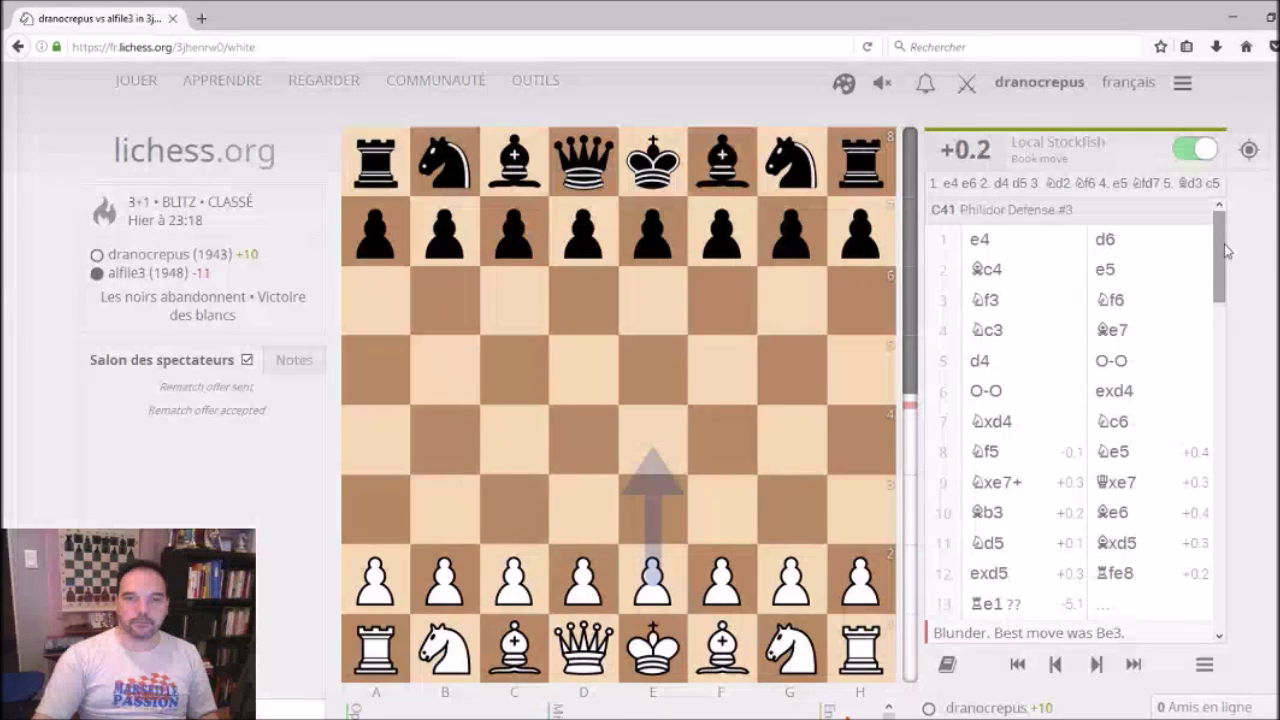
scroll(745, 553, "down", 3)
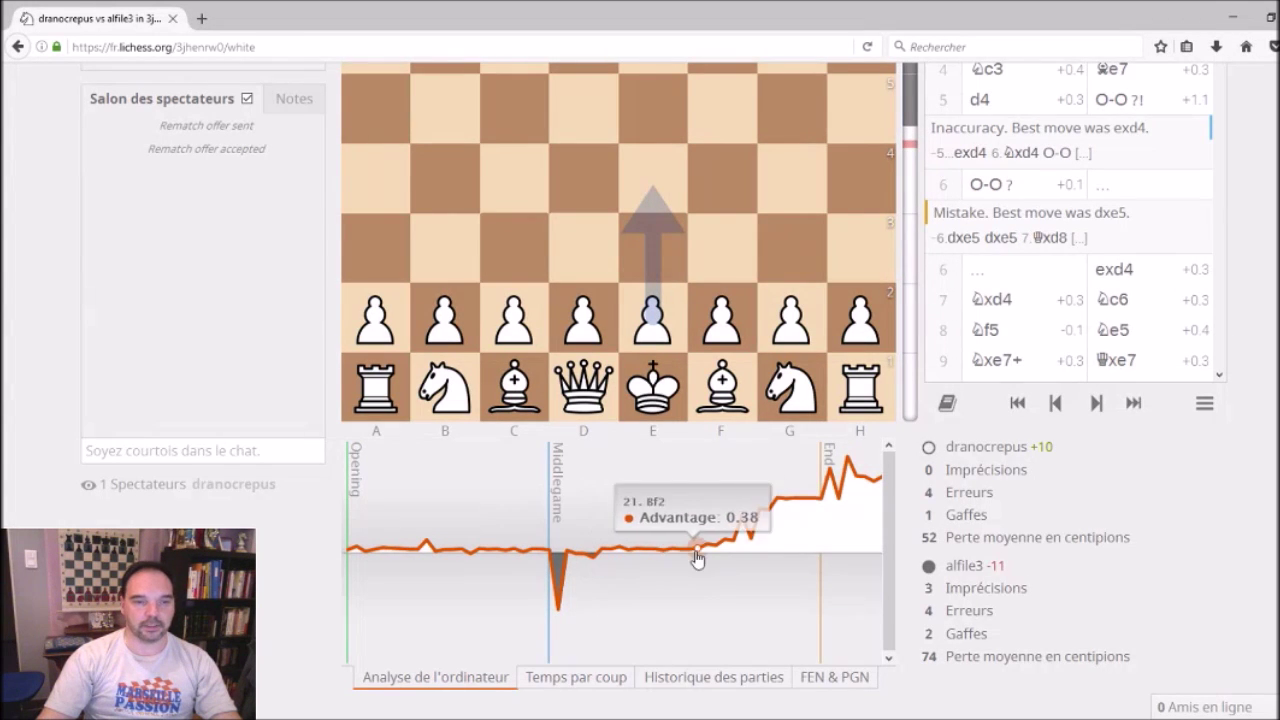
scroll(728, 608, "up", 2)
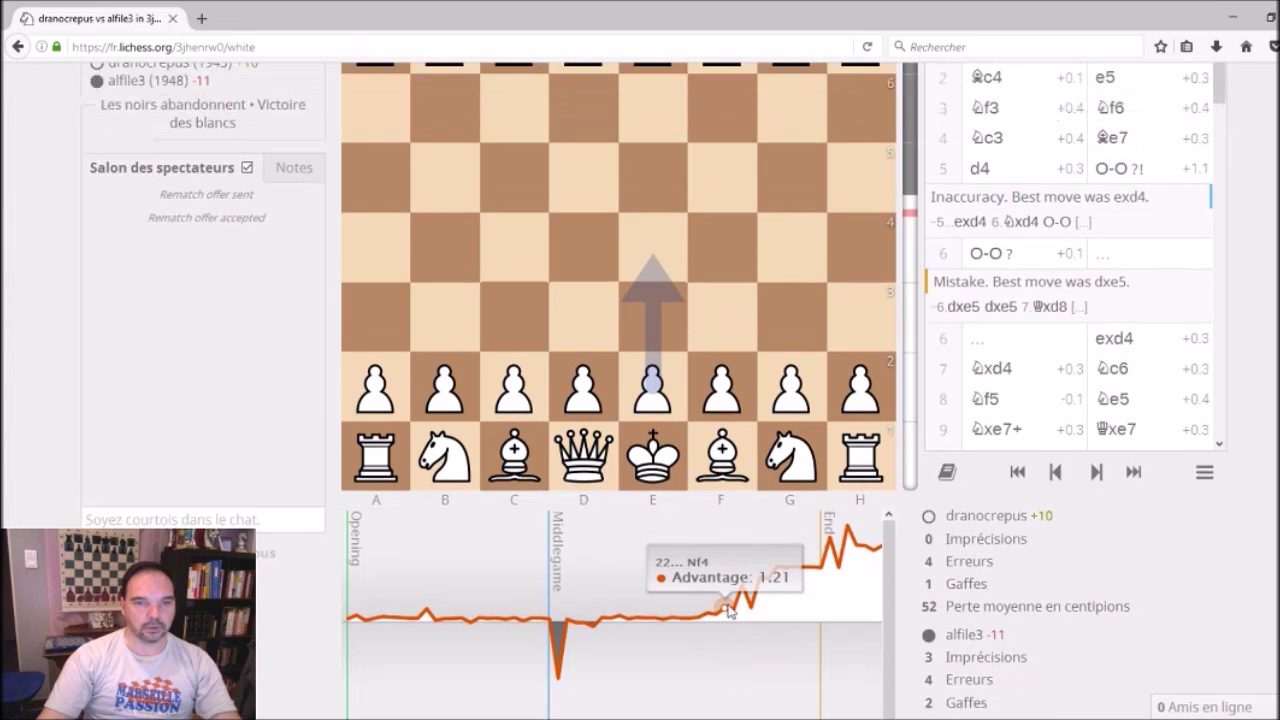
scroll(728, 608, "down", 2)
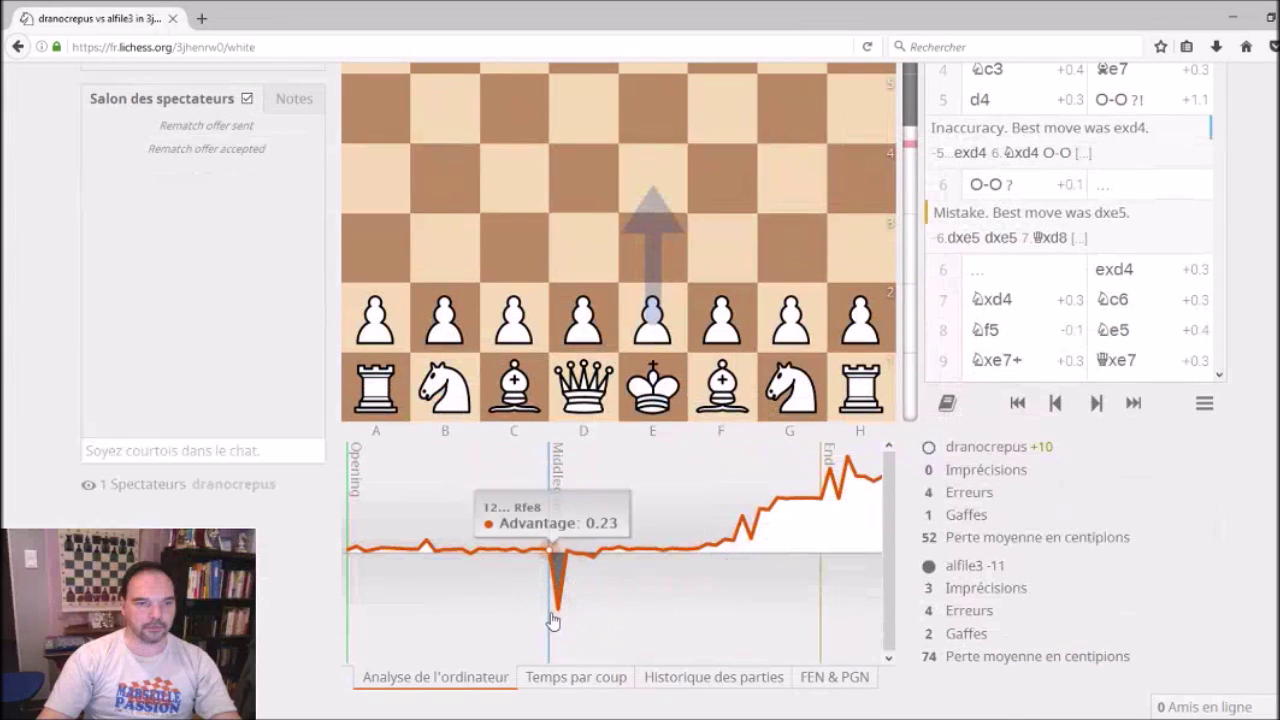
Step through the main line around 12...Rfe8, 13.Re1 and 13...Qd7
left_click(551, 566)
scroll(698, 600, "up", 2)
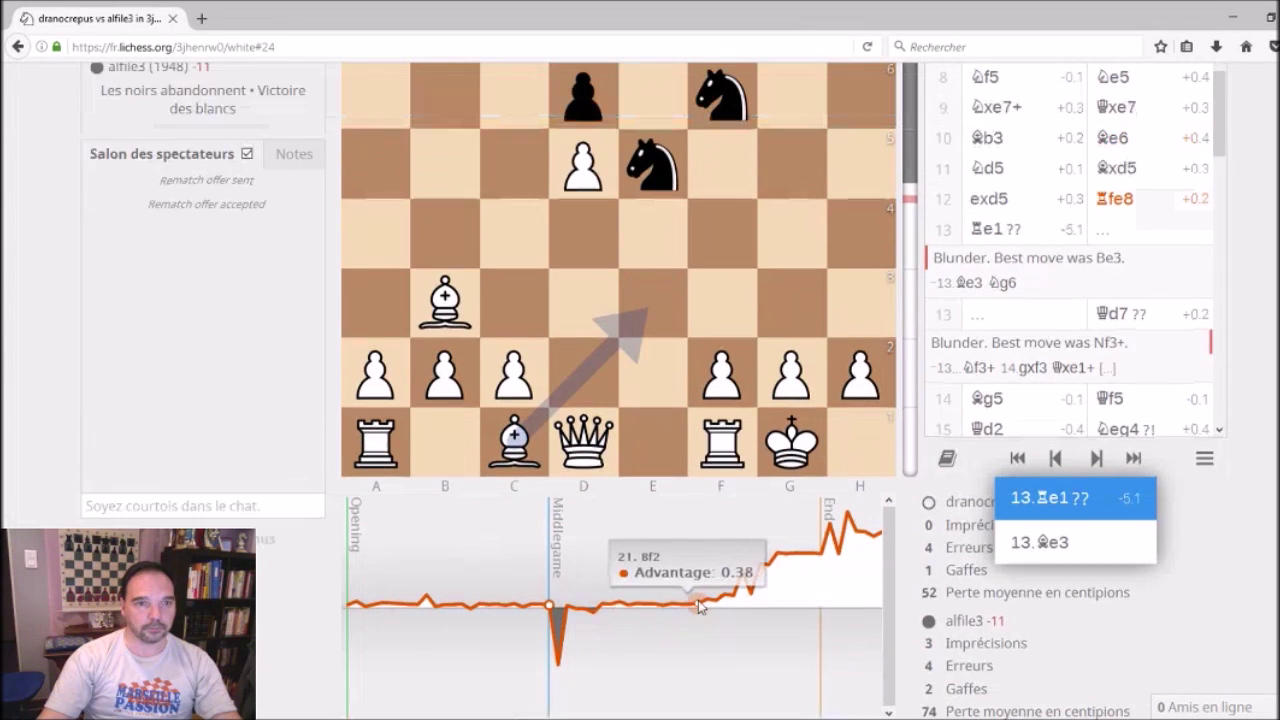
scroll(698, 600, "up", 2)
scroll(1095, 527, "down", 2)
left_click(1095, 517)
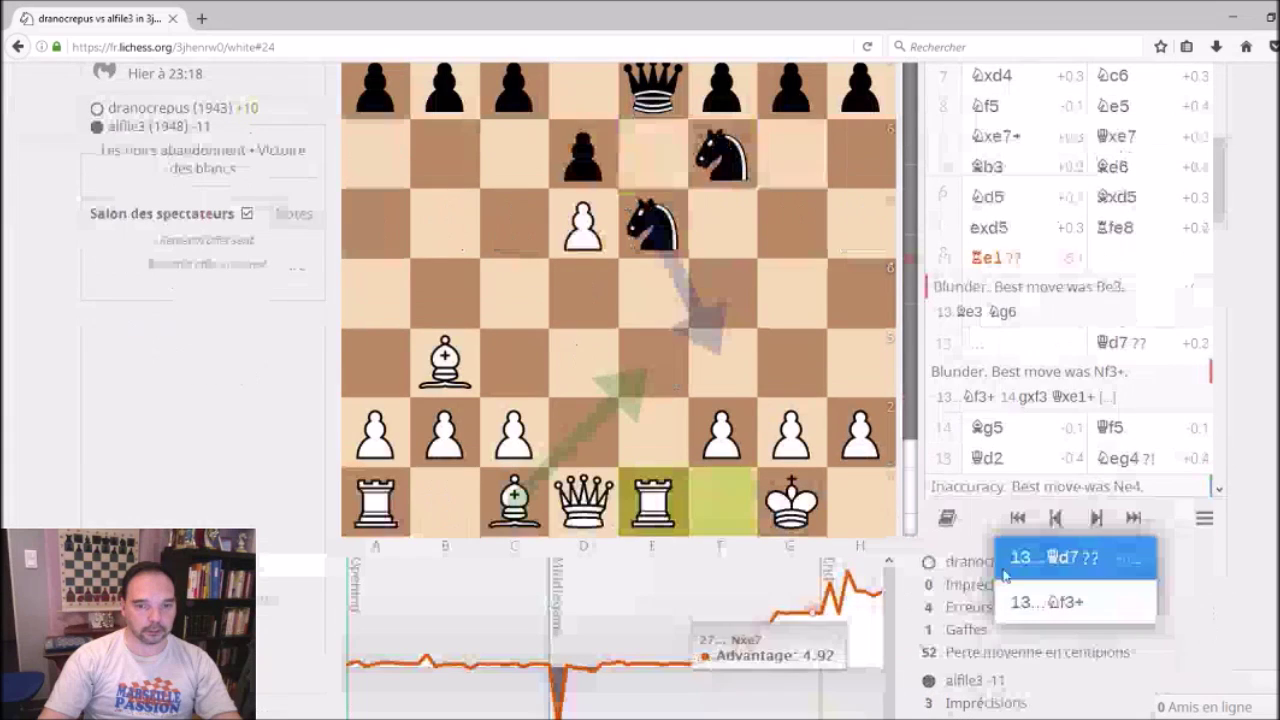
left_click(1095, 525)
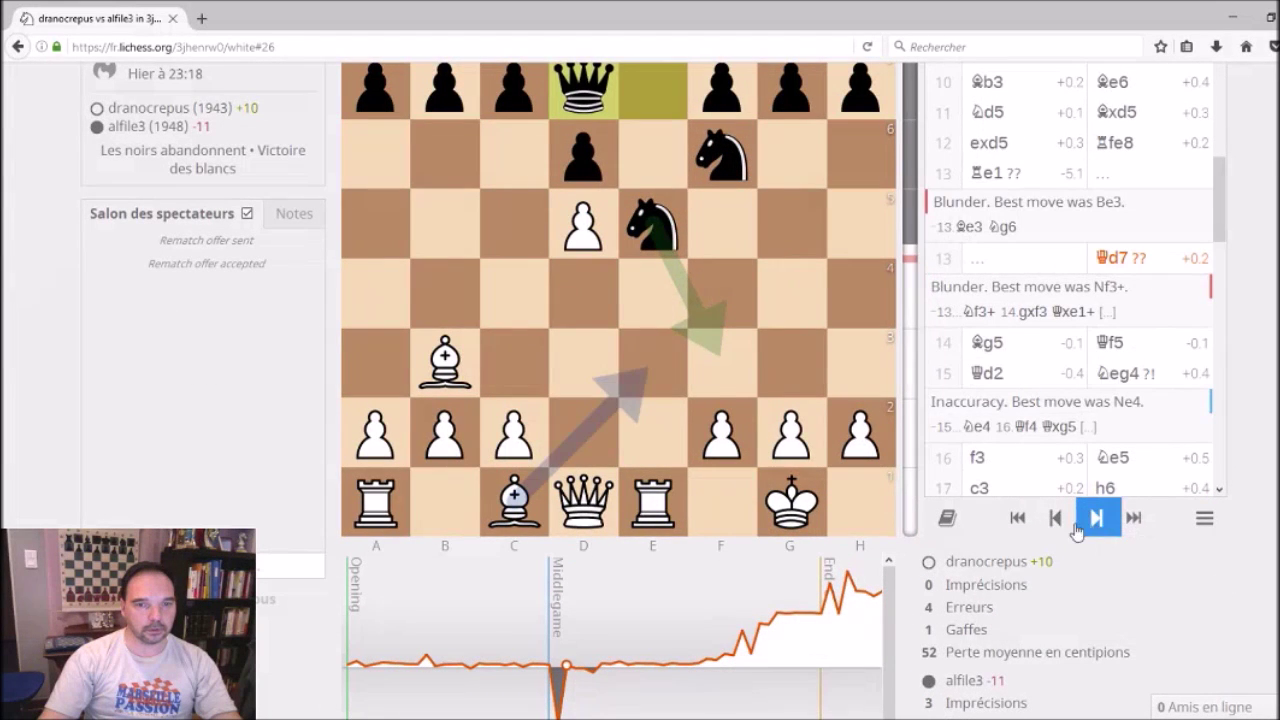
left_click(1057, 520)
left_click(1057, 520)
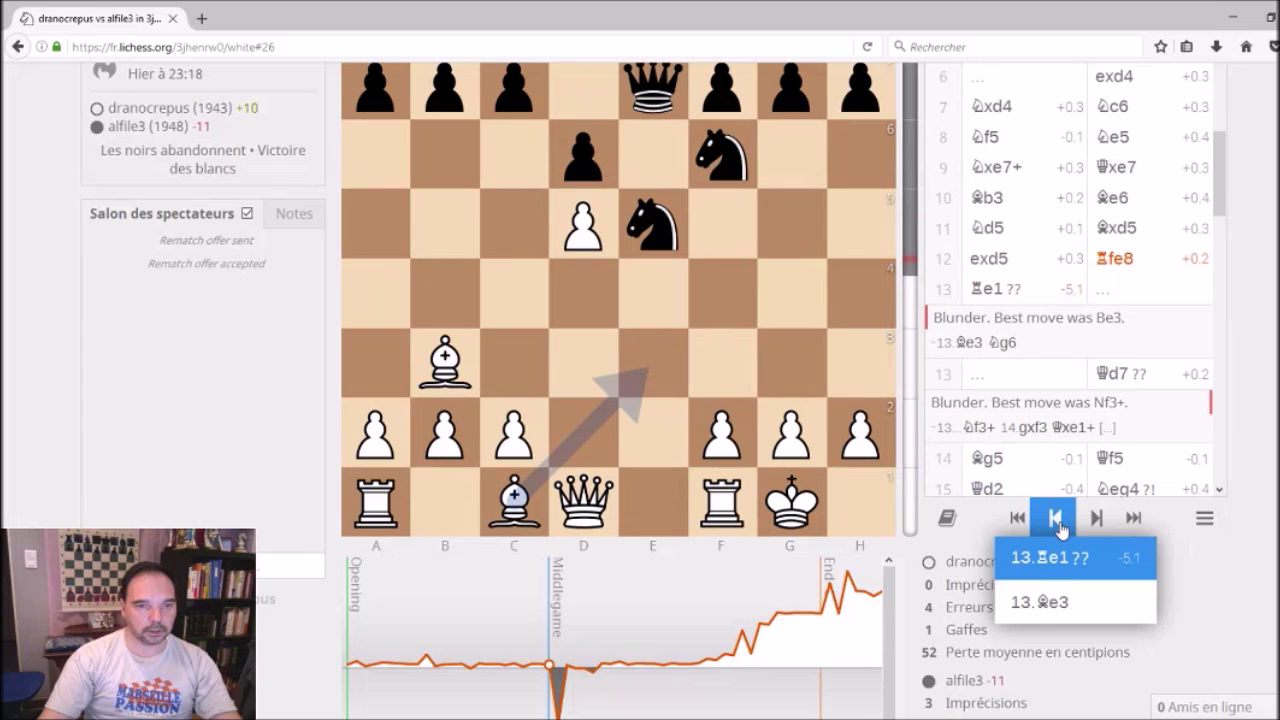
left_click(1095, 517)
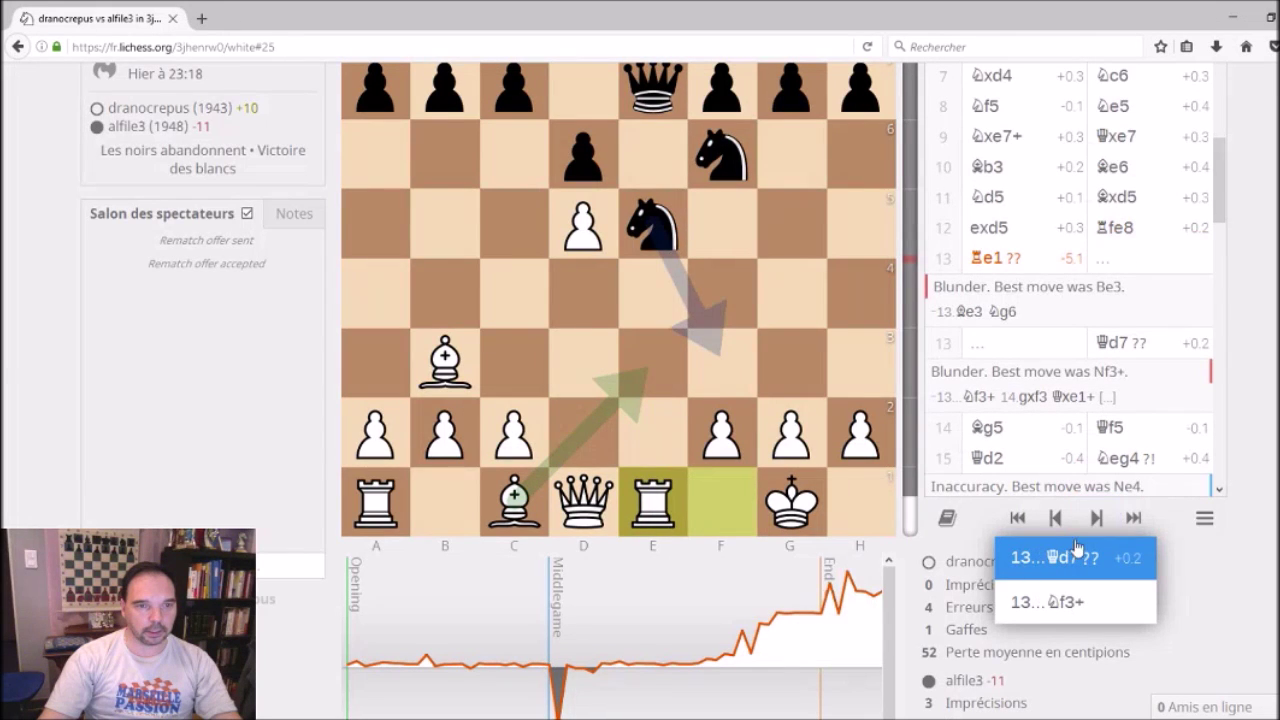
Go back to 12.exd5, then forward through 12...Rfe8 to White's blunder 13.Re1
scroll(883, 497, "up", 1)
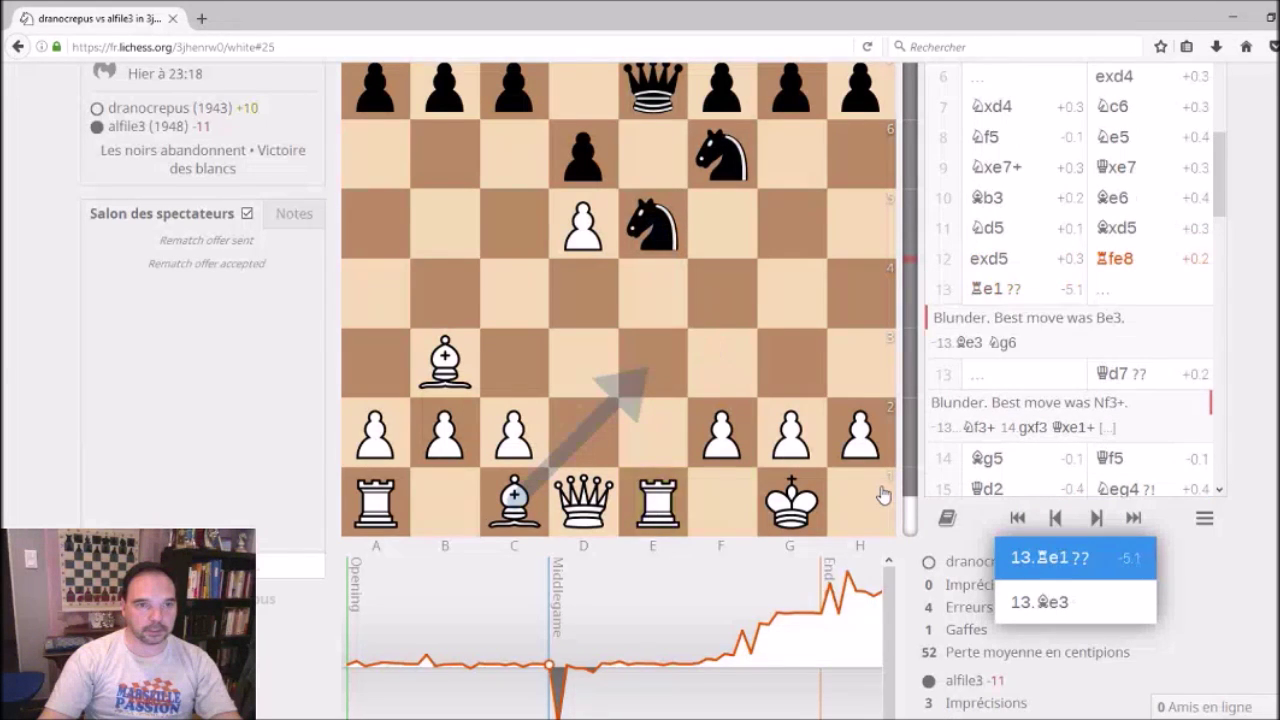
left_click(1056, 519)
scroll(654, 390, "up", 1)
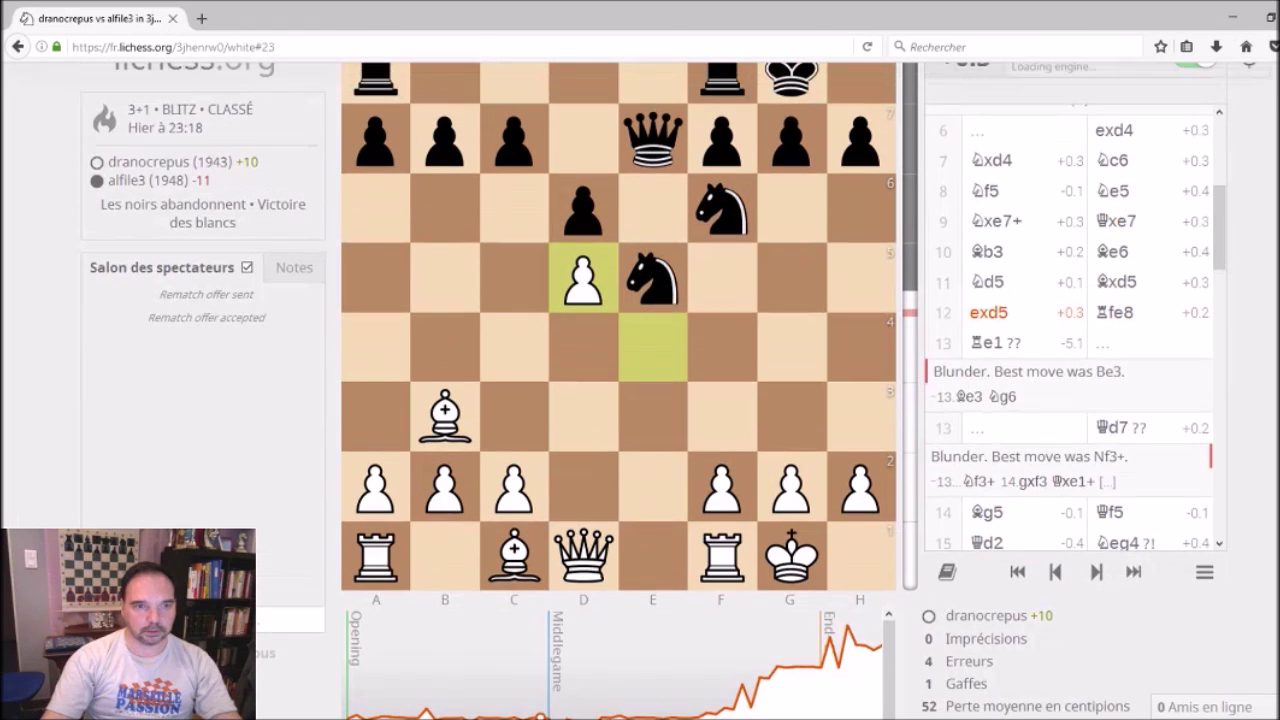
scroll(654, 390, "up", 1)
left_click(1097, 602)
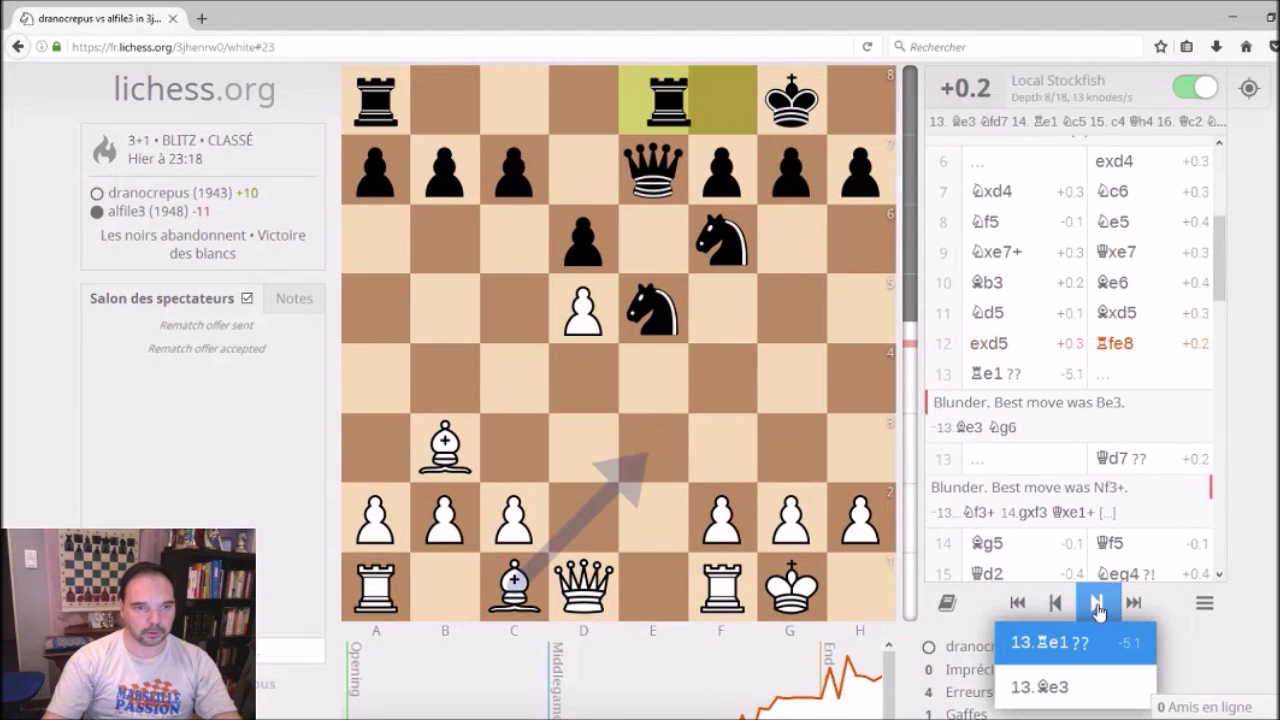
left_click(1097, 605)
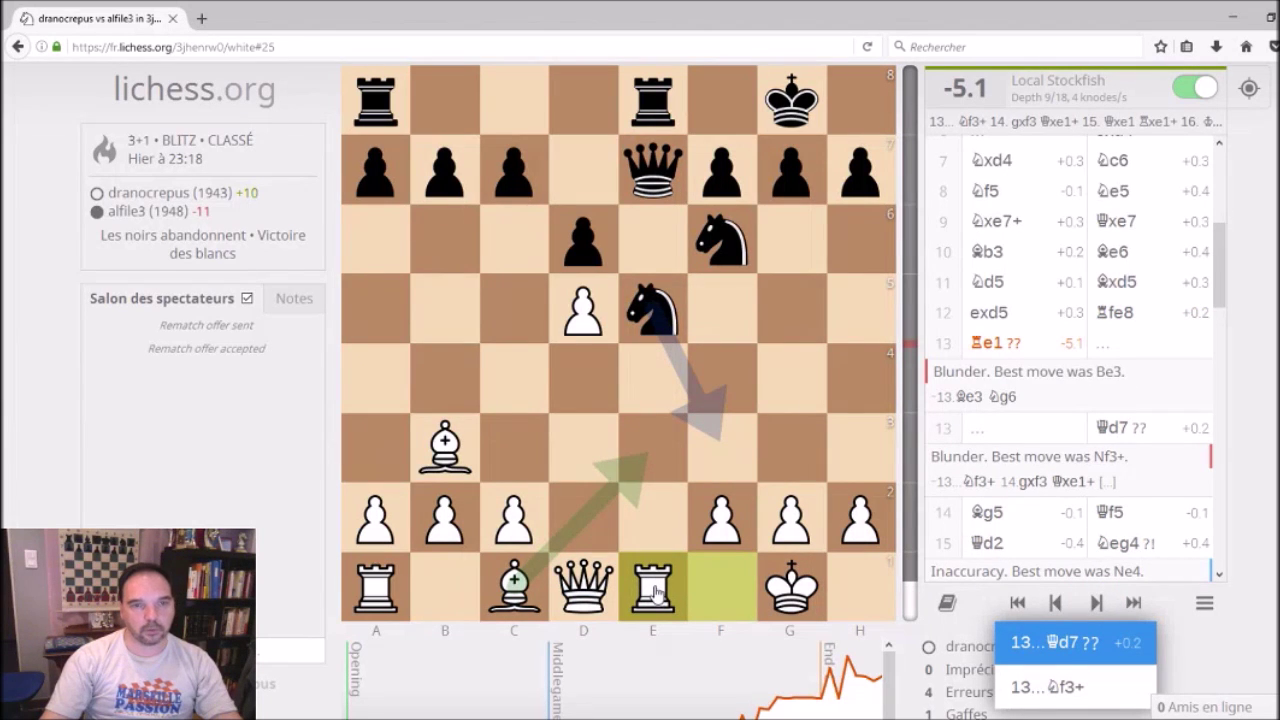
Play 13...Nf3+ (knight e5 to f3) and step through the line to 16.Kg2
left_click_drag(680, 334, 722, 450)
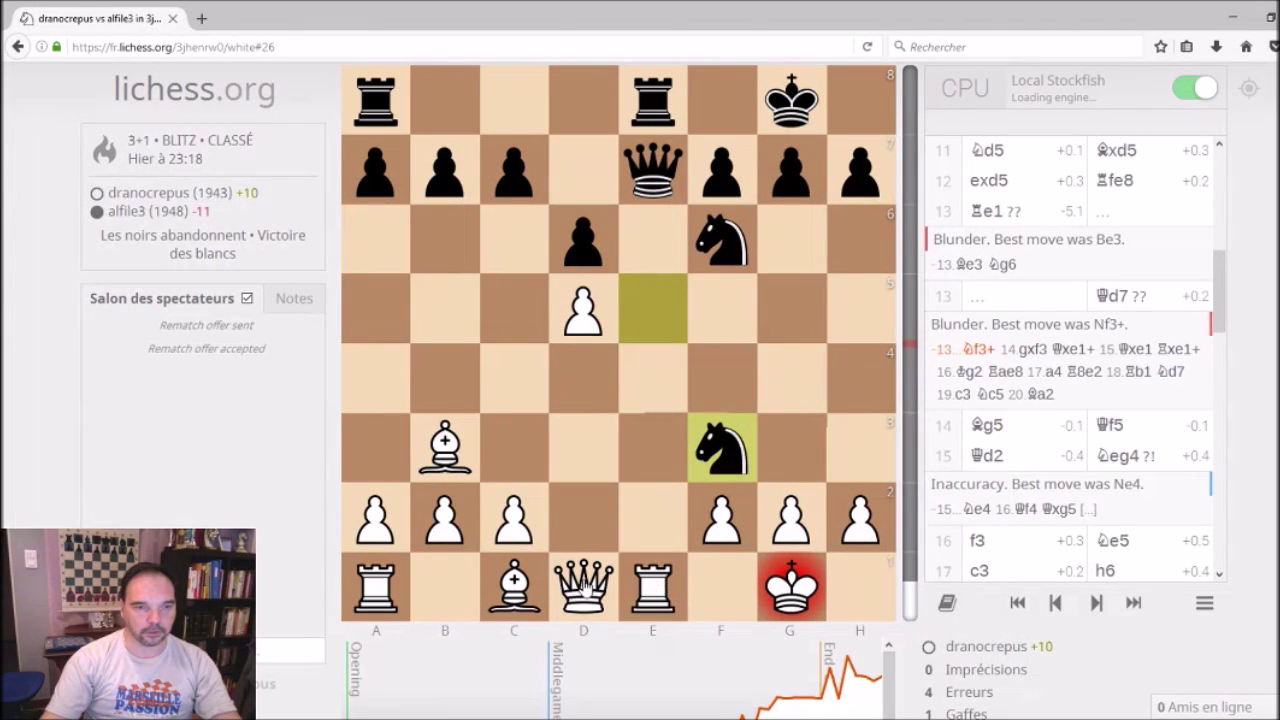
left_click(1096, 603)
left_click(1096, 603)
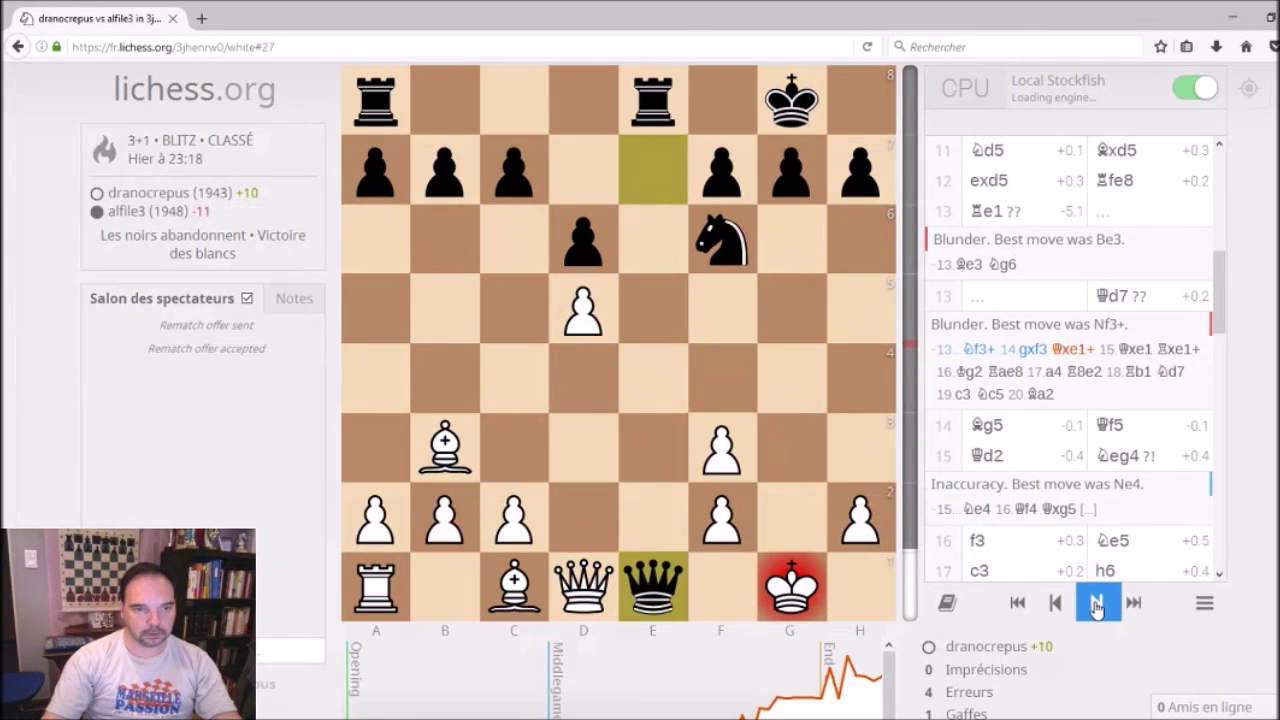
left_click(1096, 603)
left_click(1096, 603)
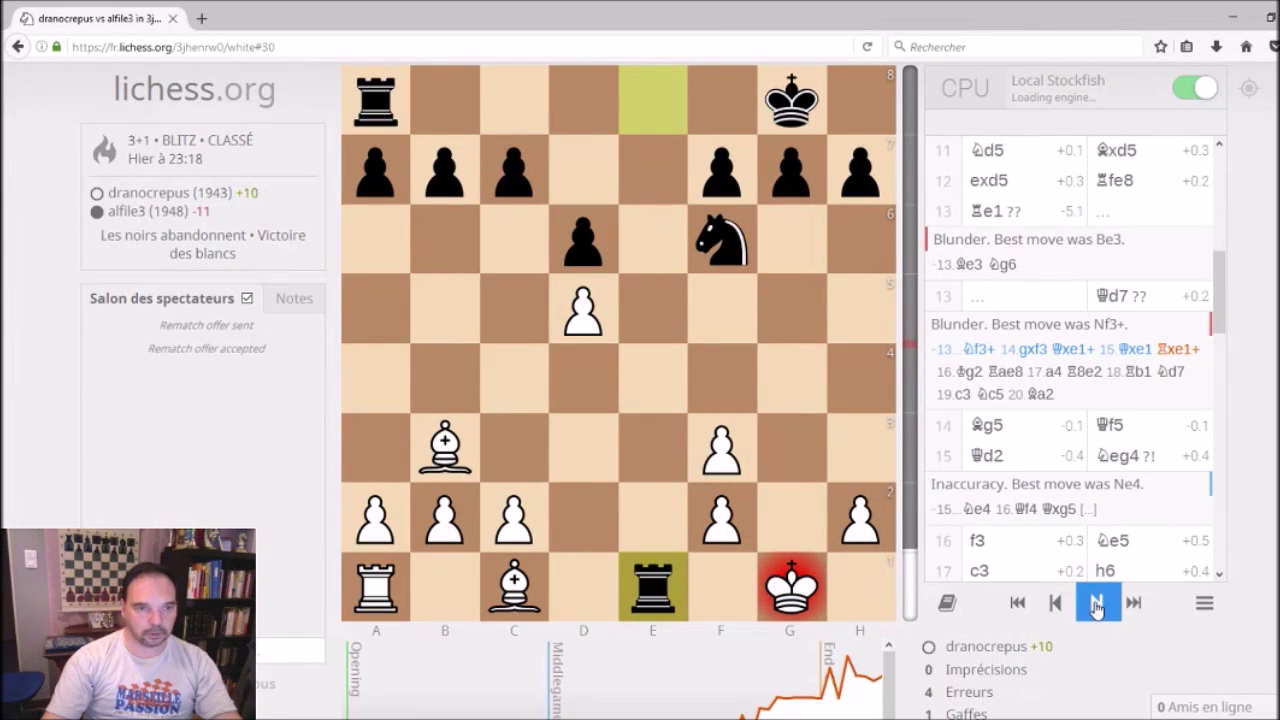
left_click(1096, 603)
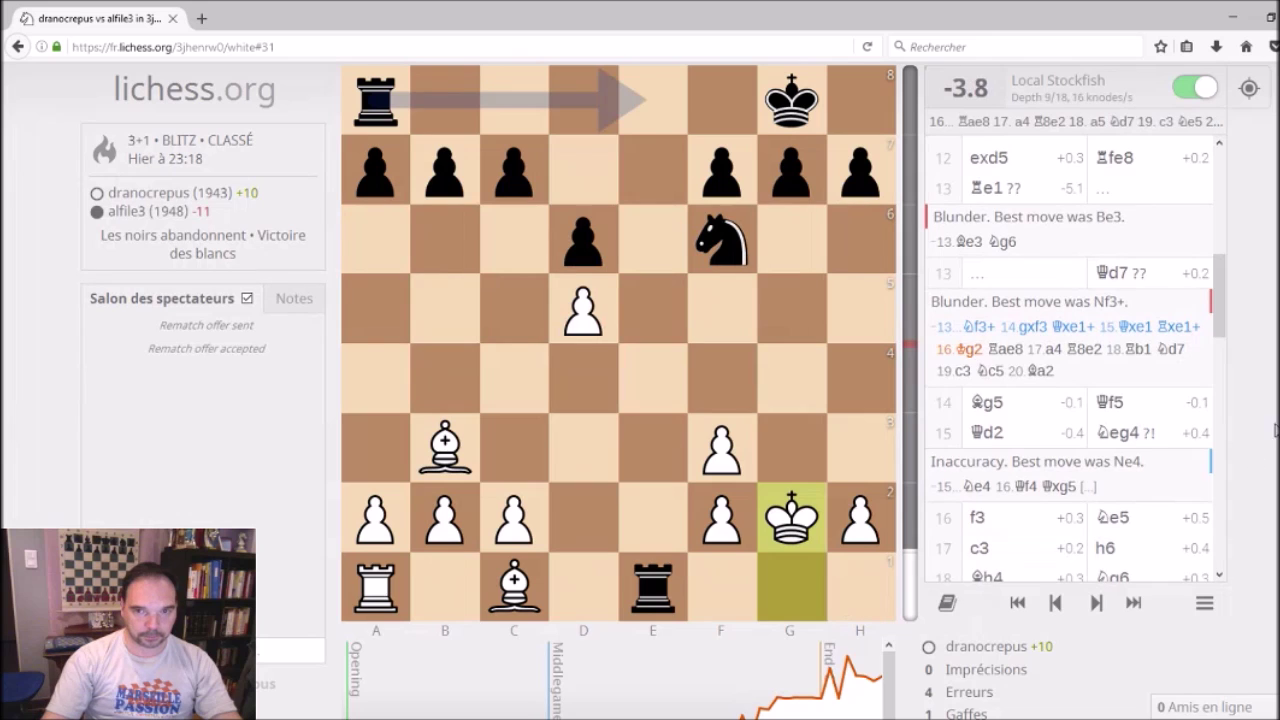
Jump to 13.Re1 from the graph, follow the game move 13...Qd7, and view the graph
scroll(652, 590, "down", 1)
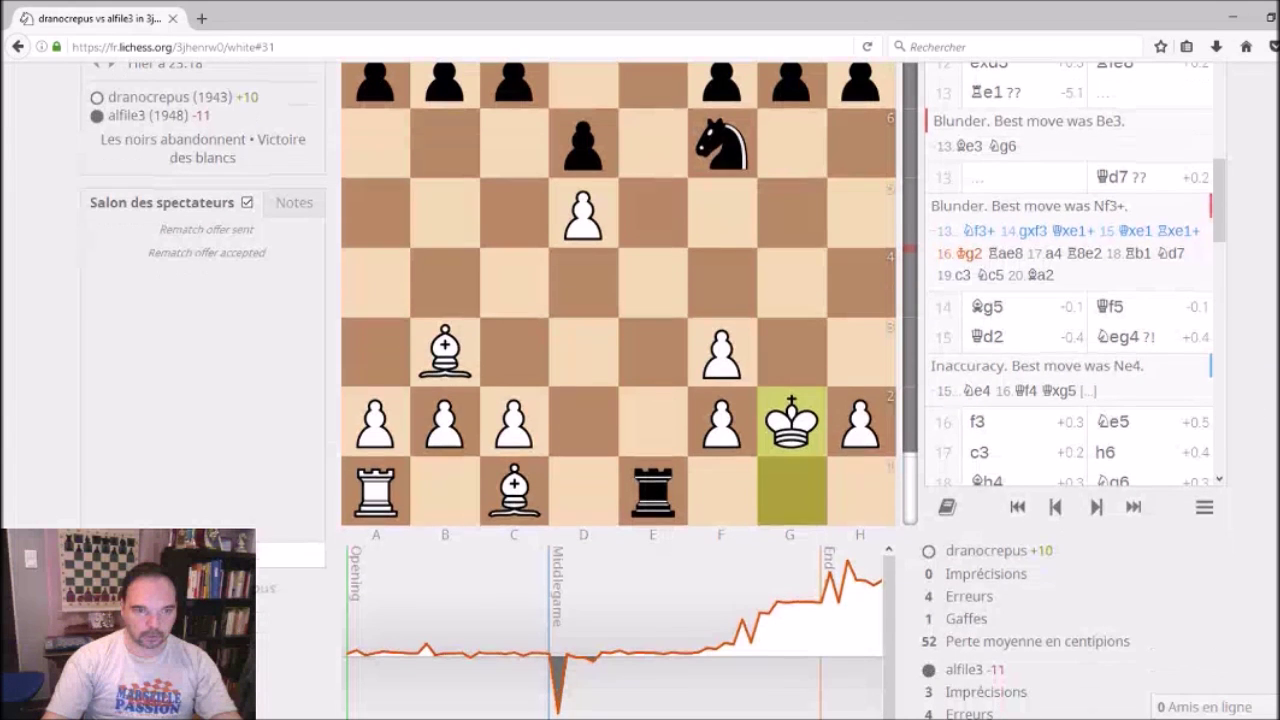
left_click(557, 710)
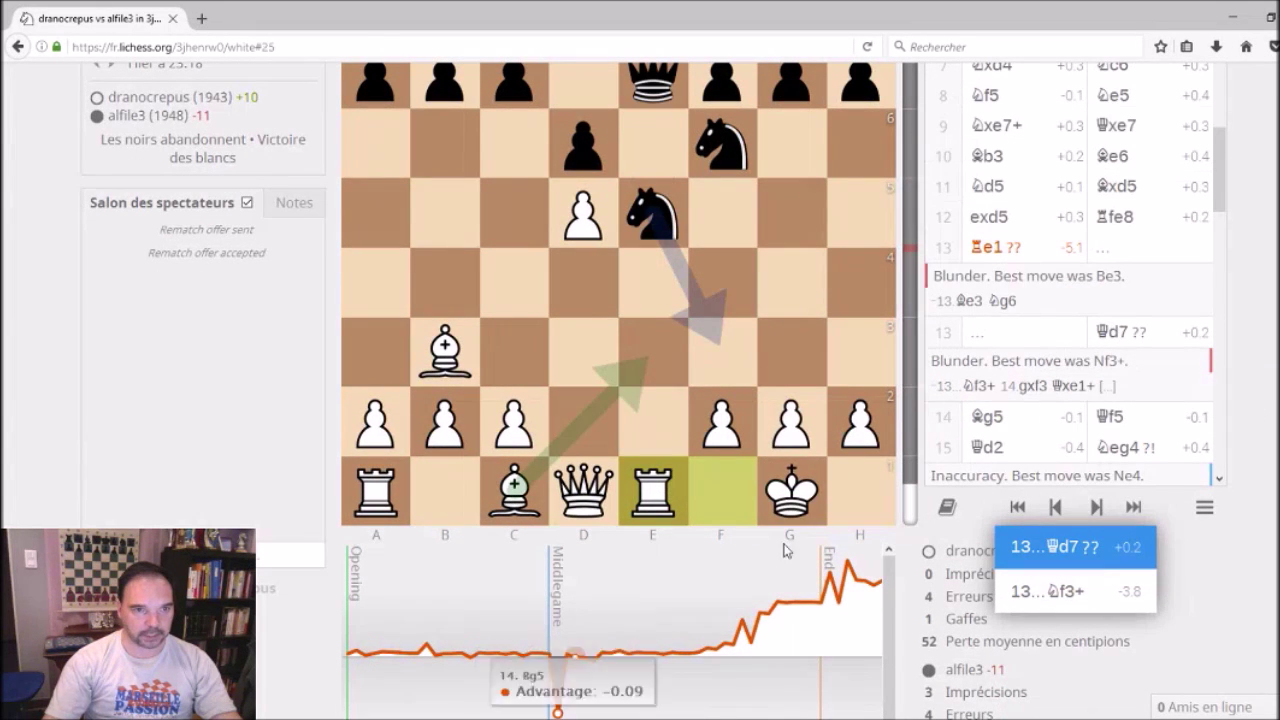
left_click(1097, 507)
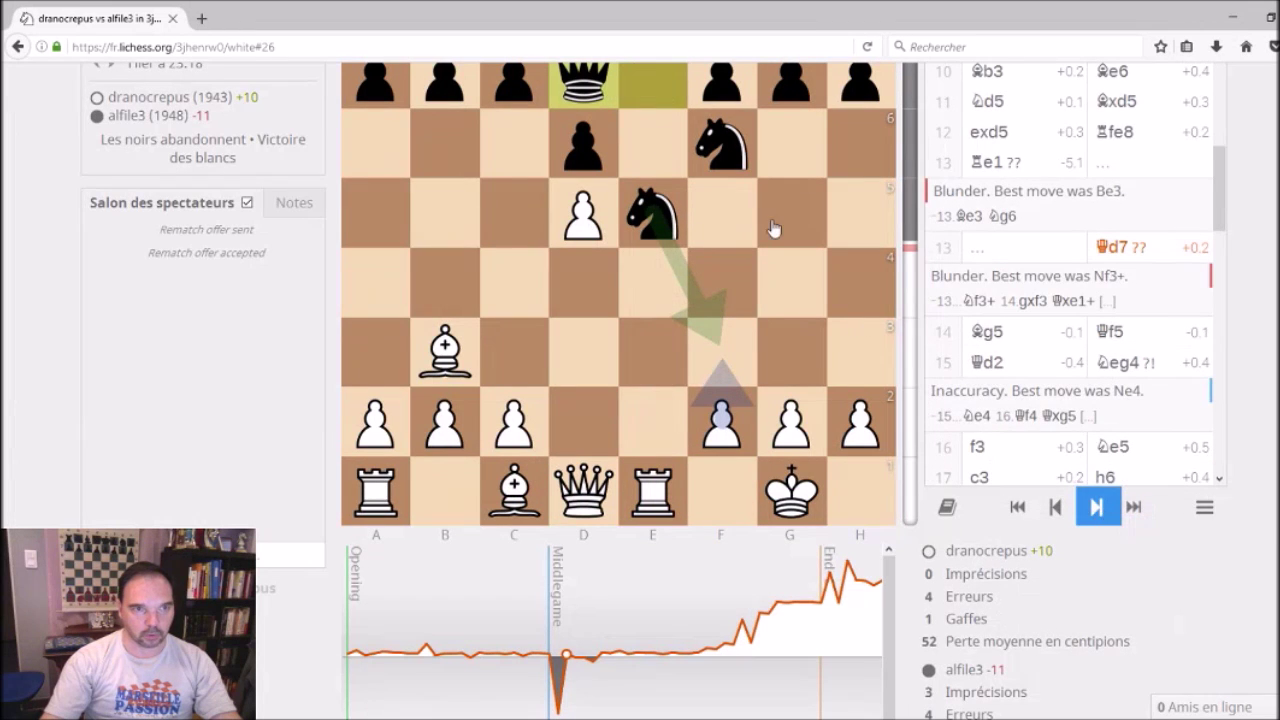
scroll(1255, 518, "up", 1)
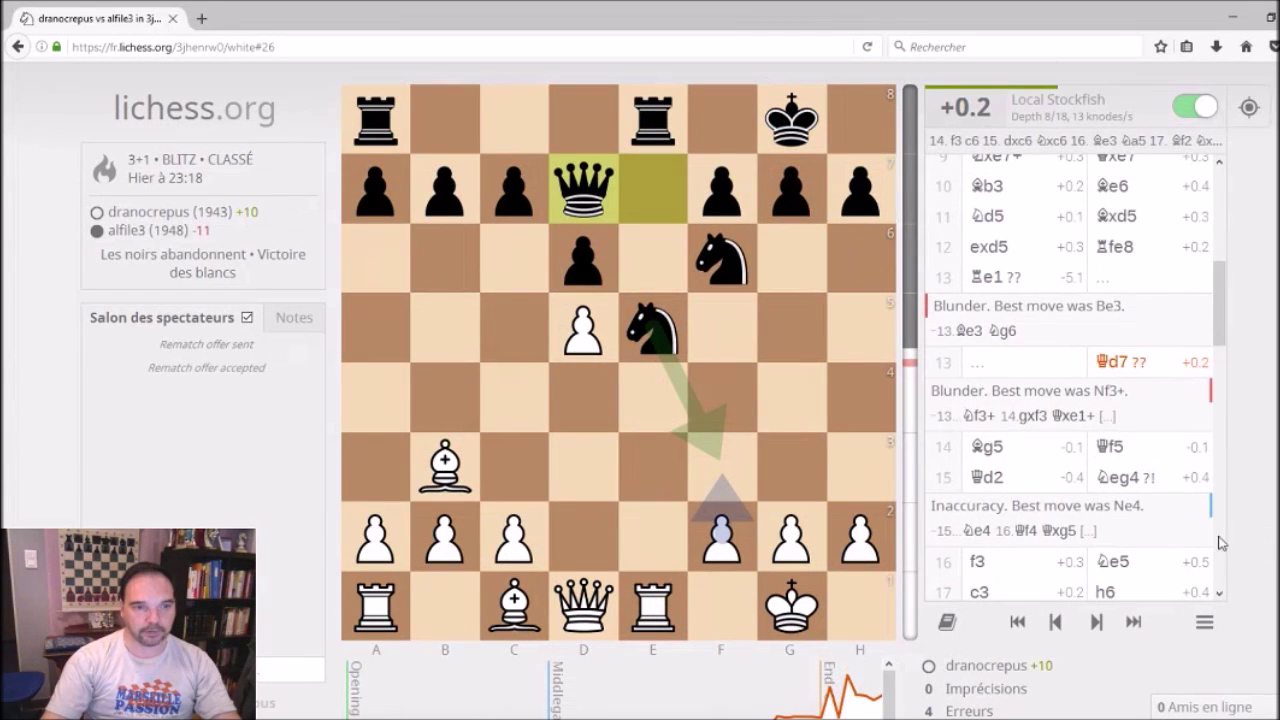
scroll(1219, 543, "down", 1)
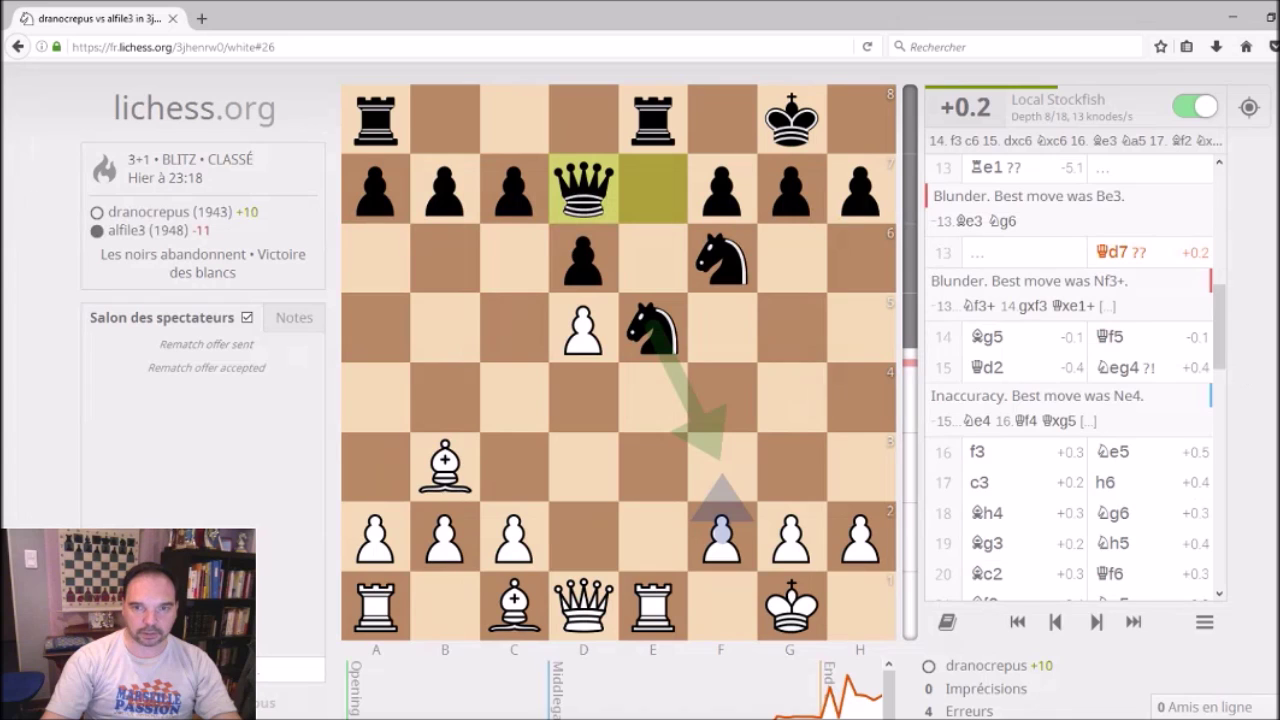
scroll(688, 652, "down", 1)
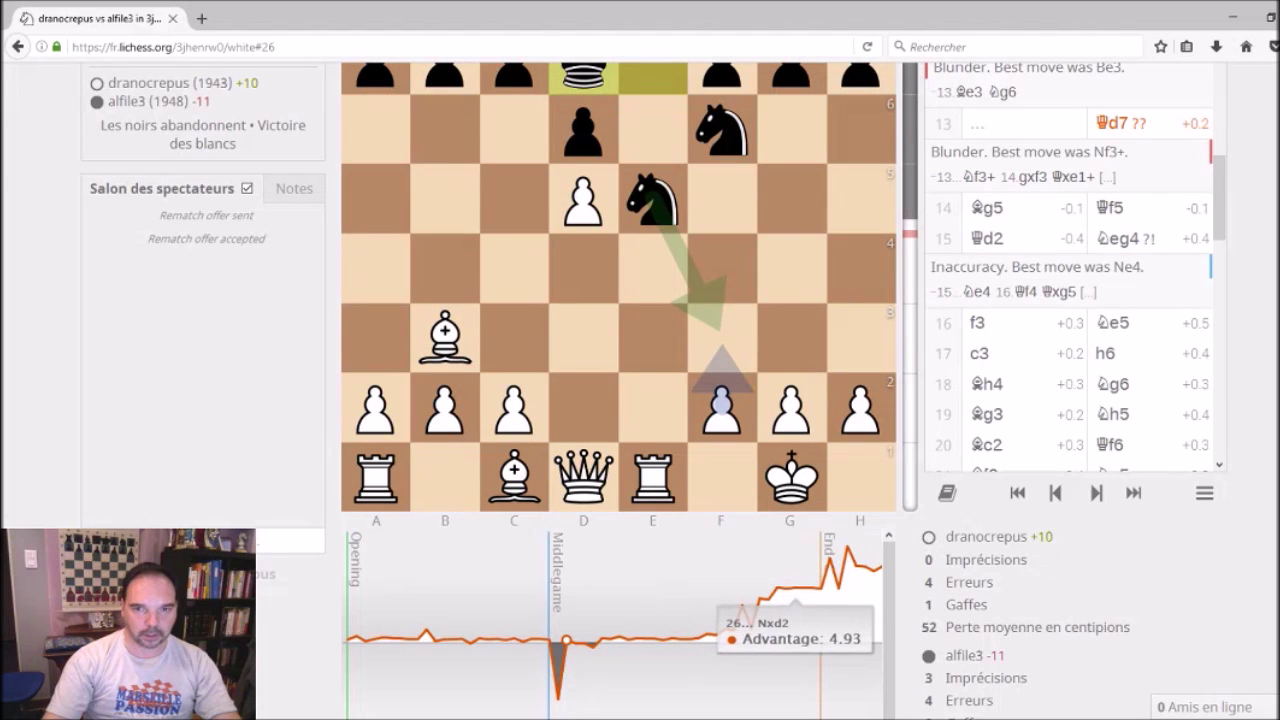
scroll(742, 612, "down", 1)
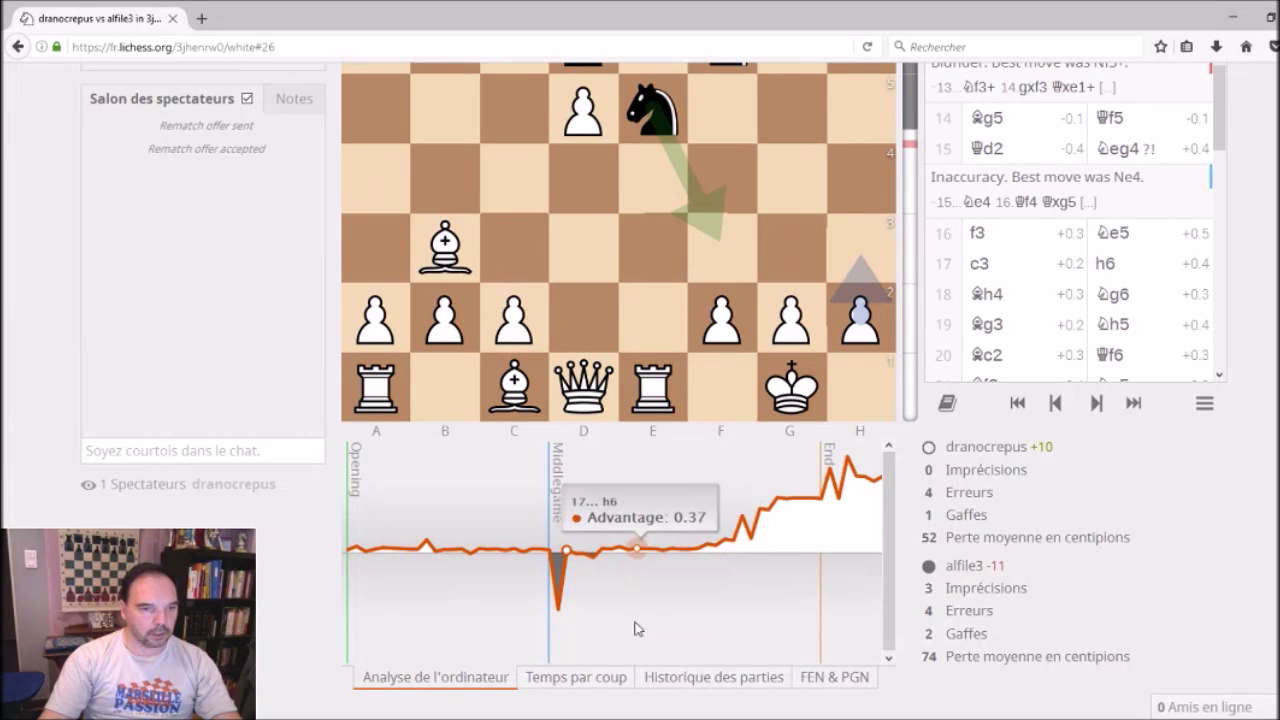
left_click(591, 682)
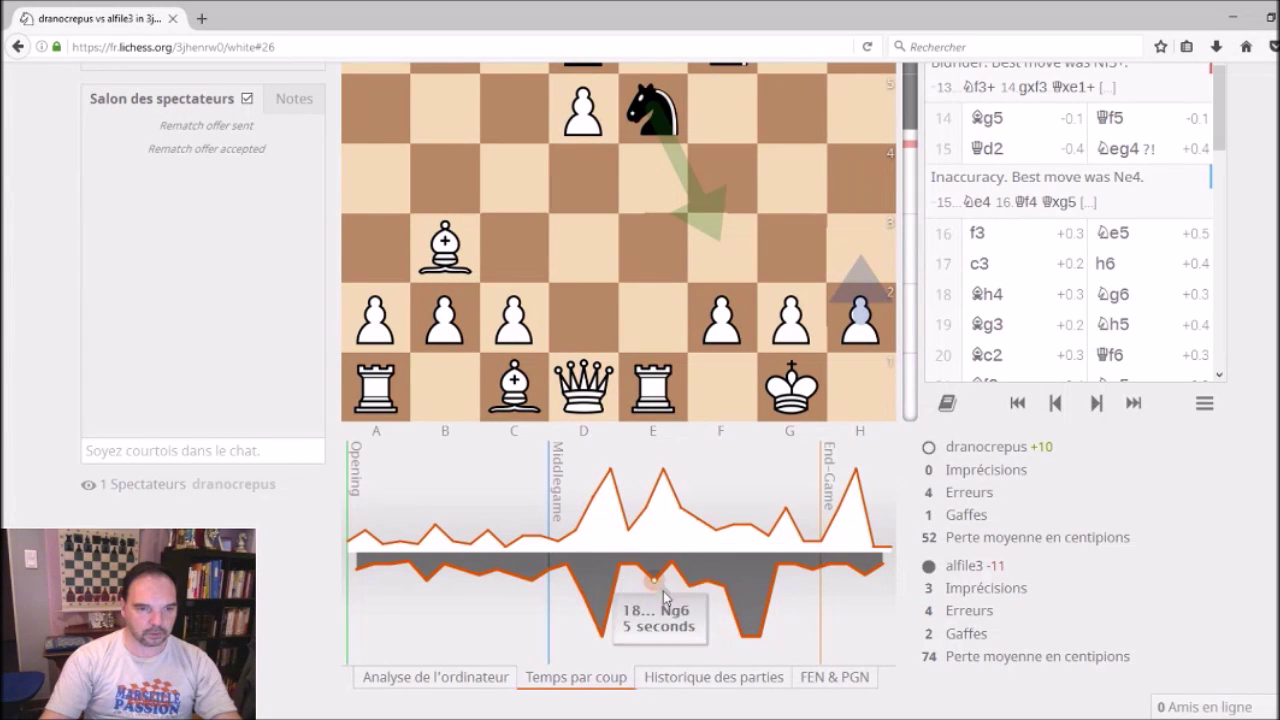
scroll(805, 530, "up", 3)
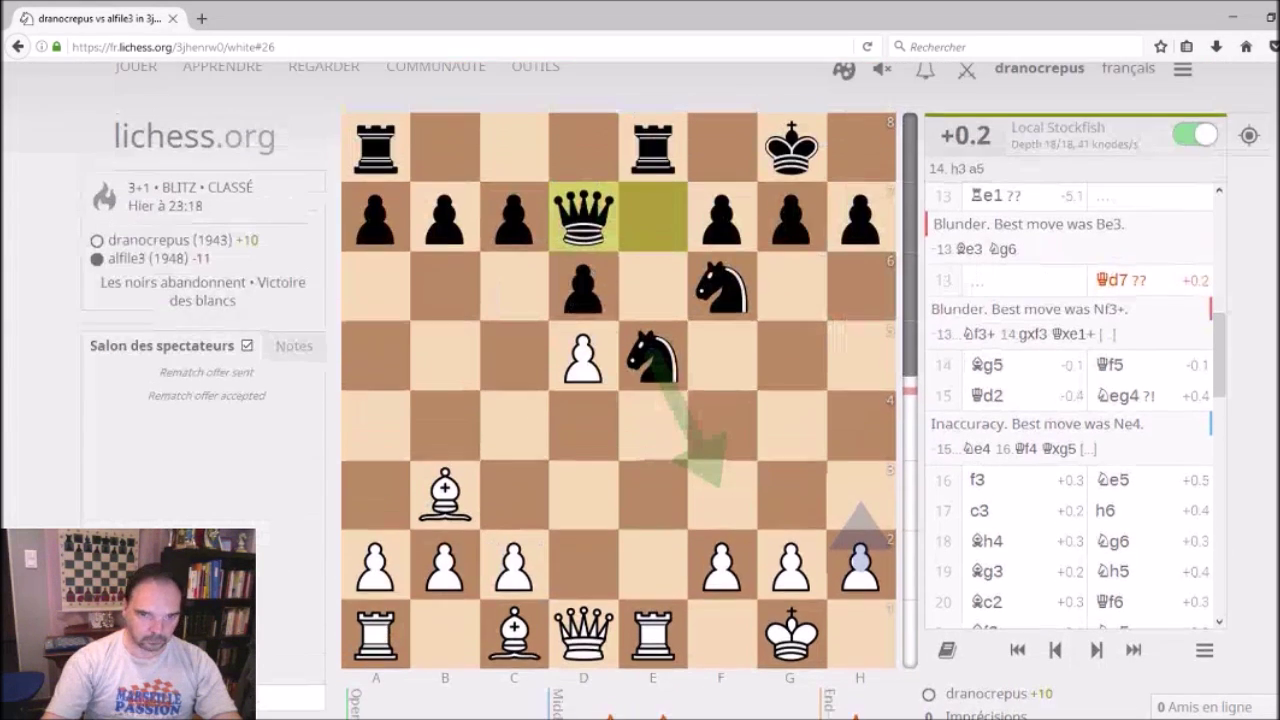
scroll(805, 530, "up", 1)
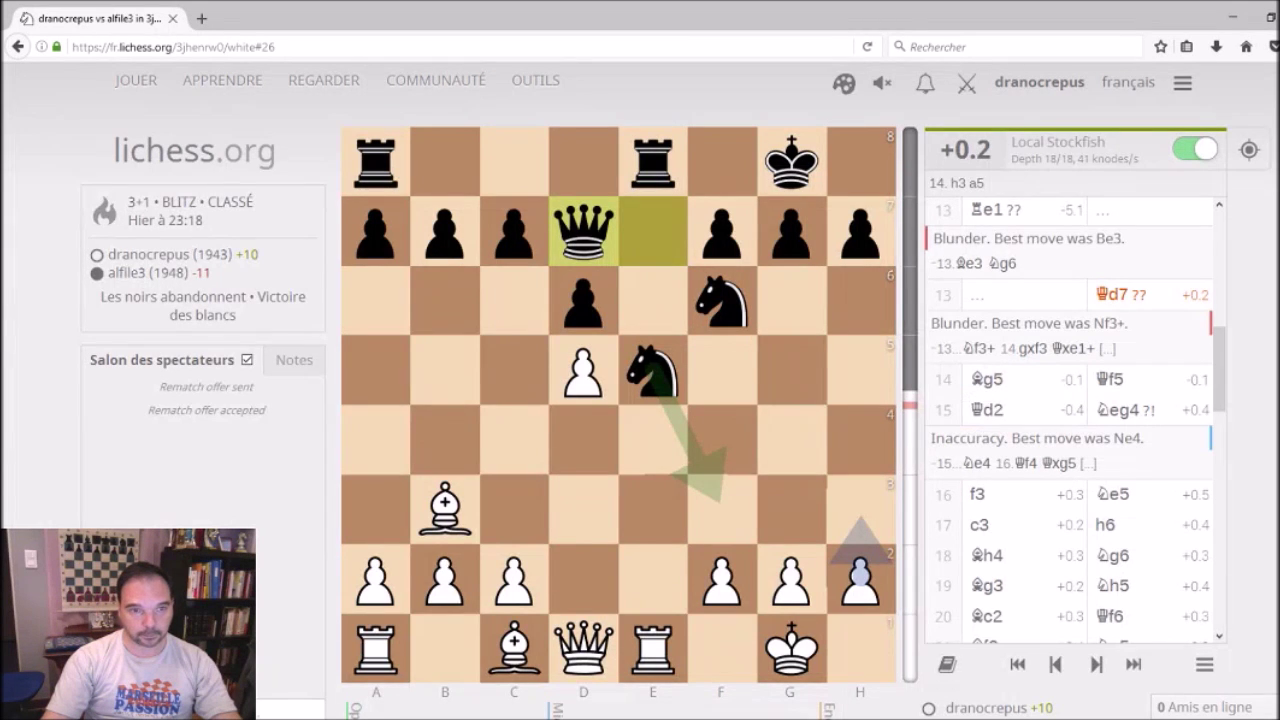
scroll(640, 400, "down", 3)
scroll(450, 600, "down", 1)
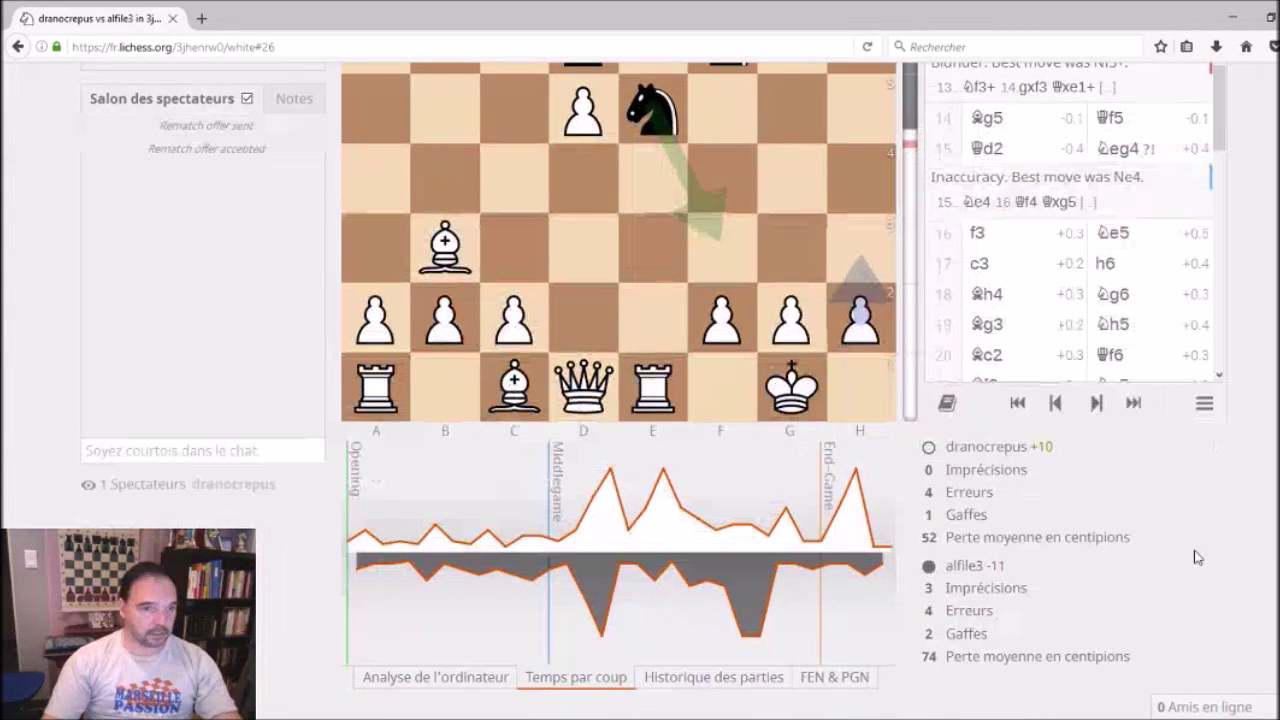
left_click(436, 677)
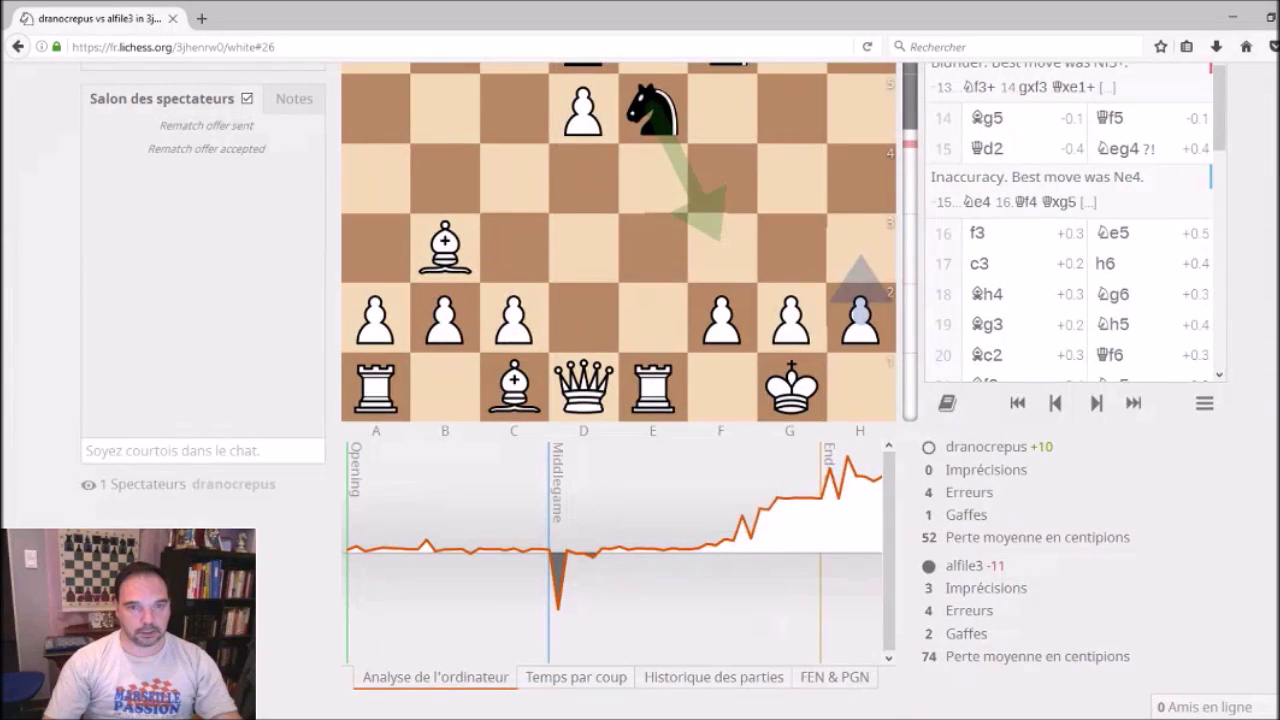
scroll(700, 520, "up", 3)
scroll(640, 400, "down", 2)
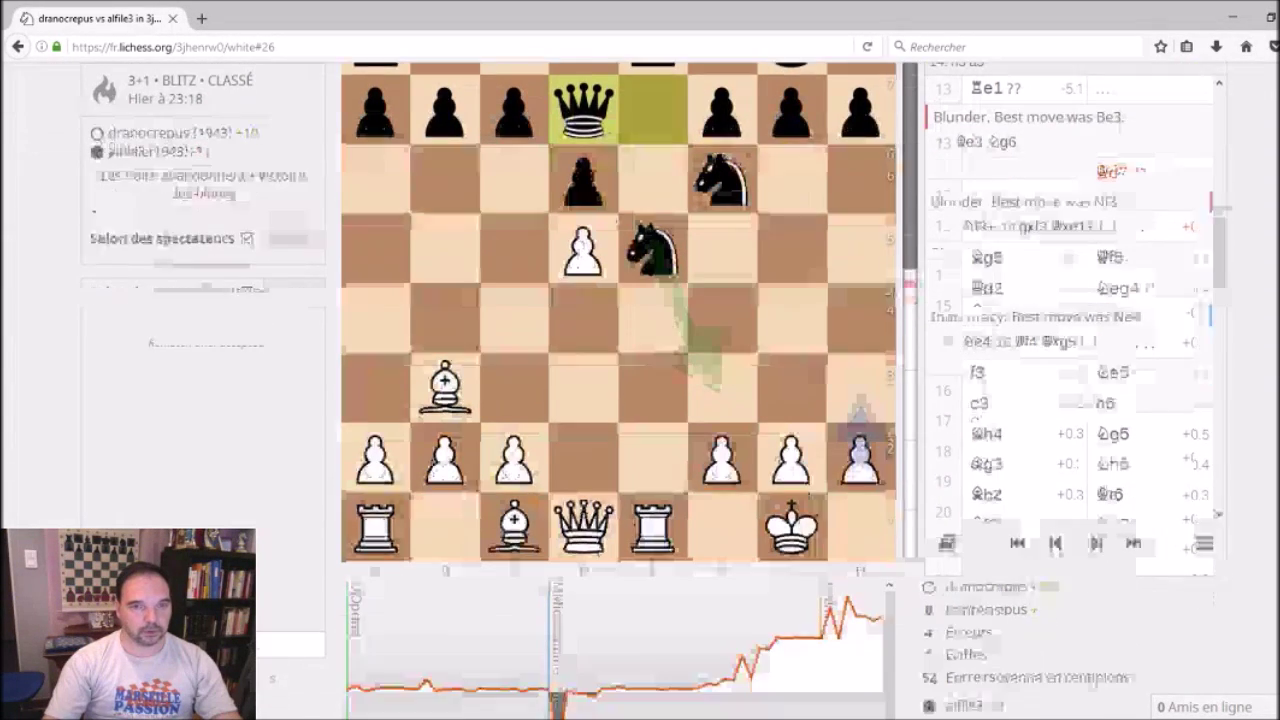
scroll(640, 400, "up", 2)
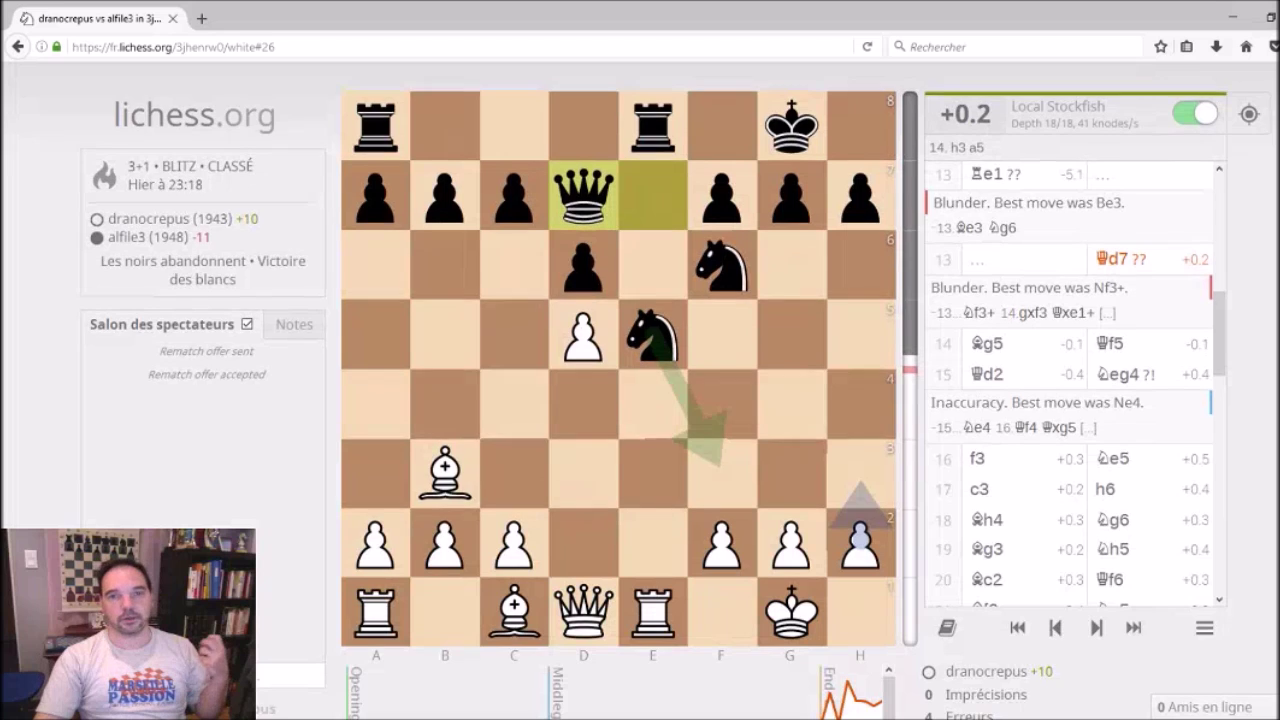
scroll(640, 400, "up", 1)
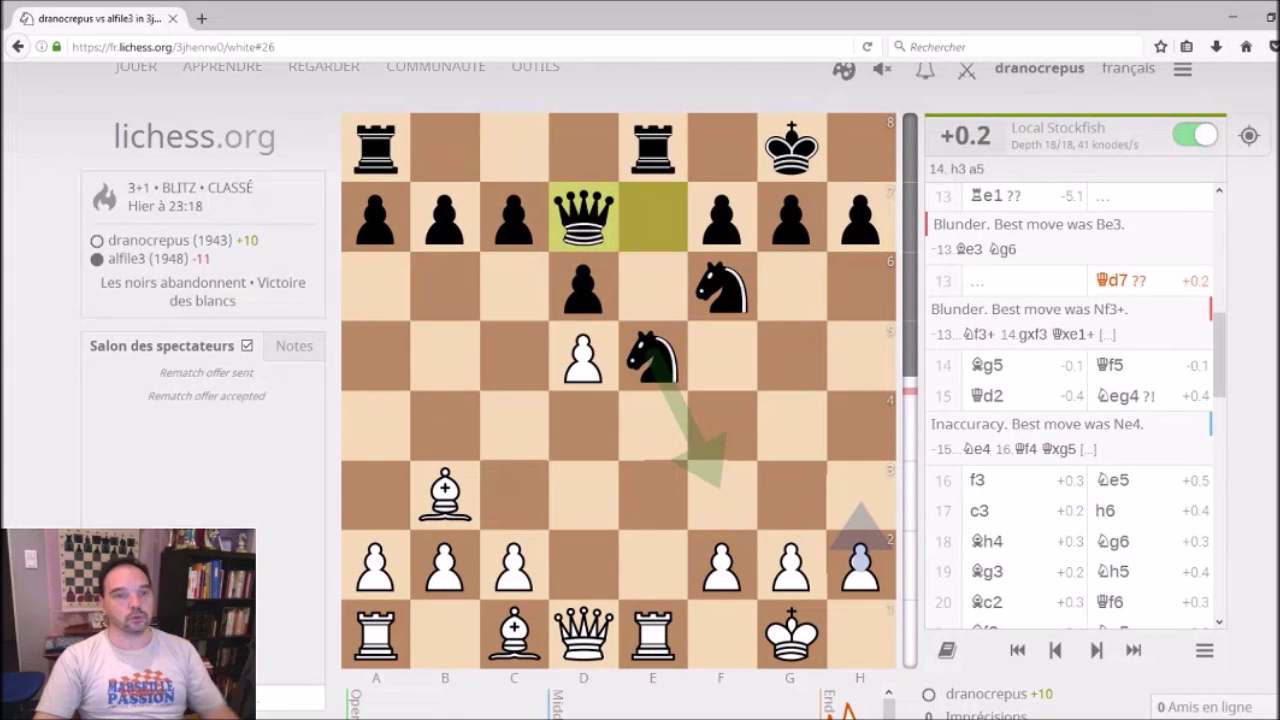